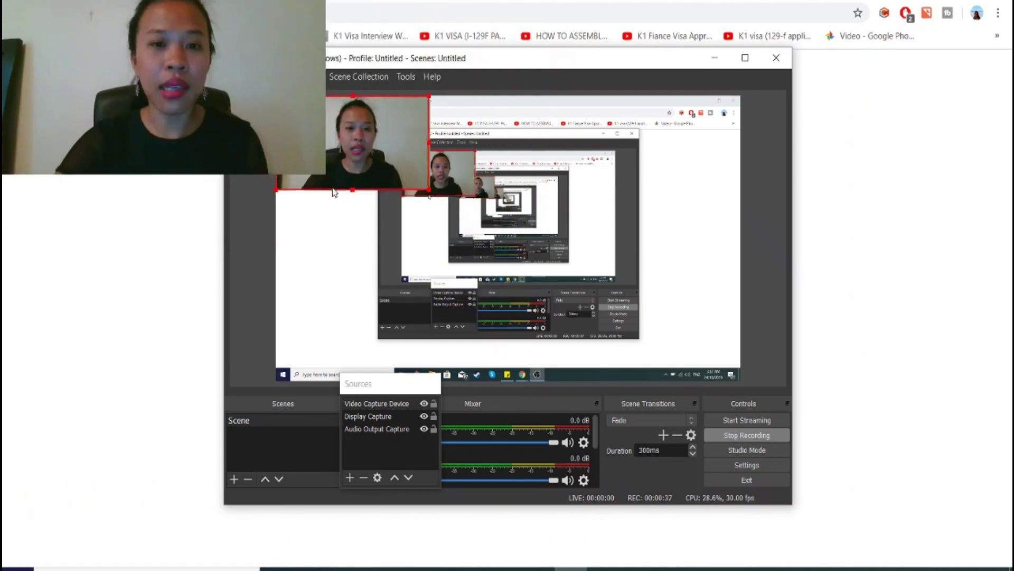
Shrink the Video Capture Device webcam overlay to a small box in the top-left corner
left_click_drag(333, 191, 315, 169)
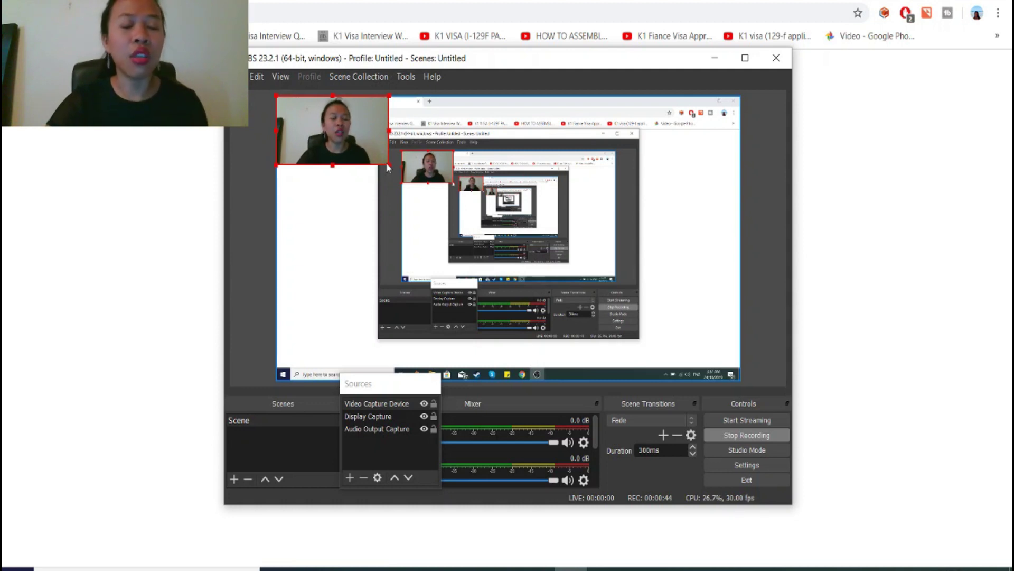
Minimize OBS and try signing up on StreamYard with the saved account e-mail
left_click(713, 62)
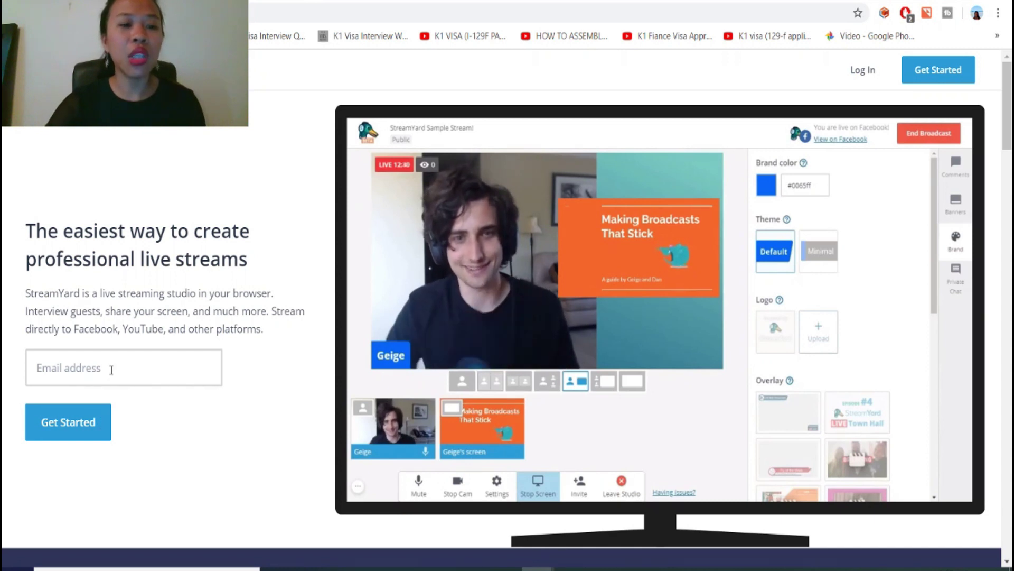
scroll(126, 400, "down", 1)
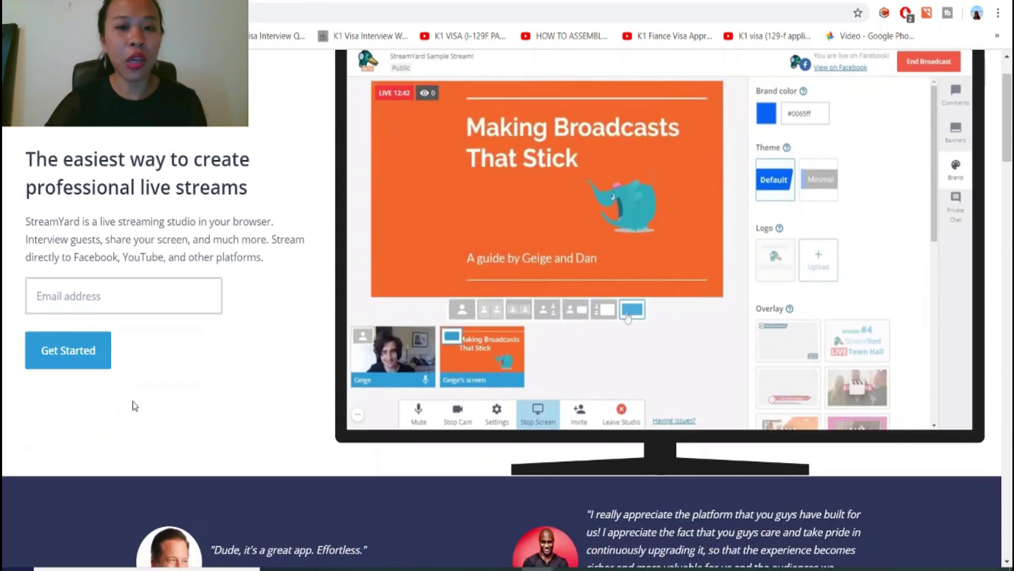
left_click(131, 303)
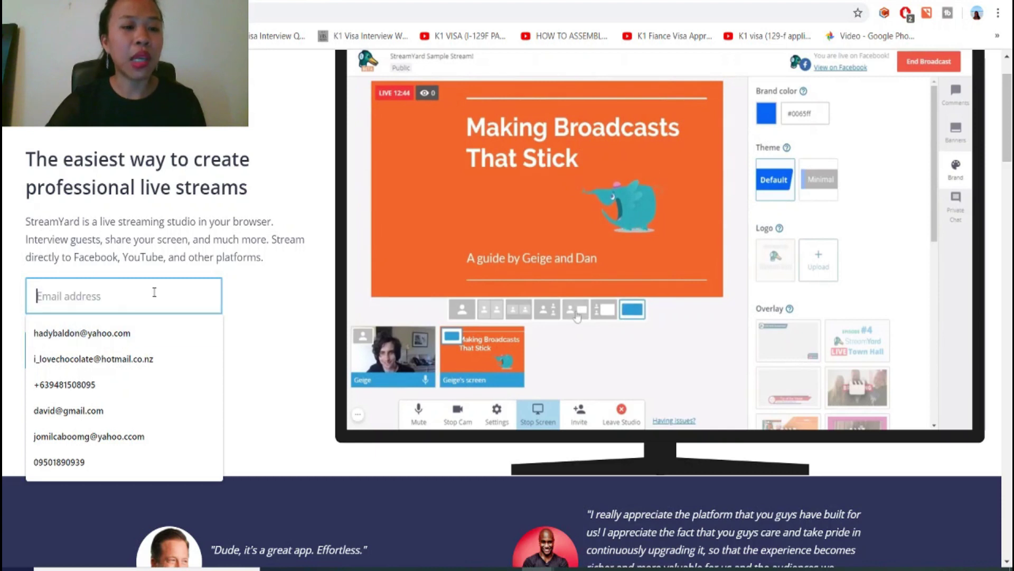
left_click(100, 333)
left_click(100, 354)
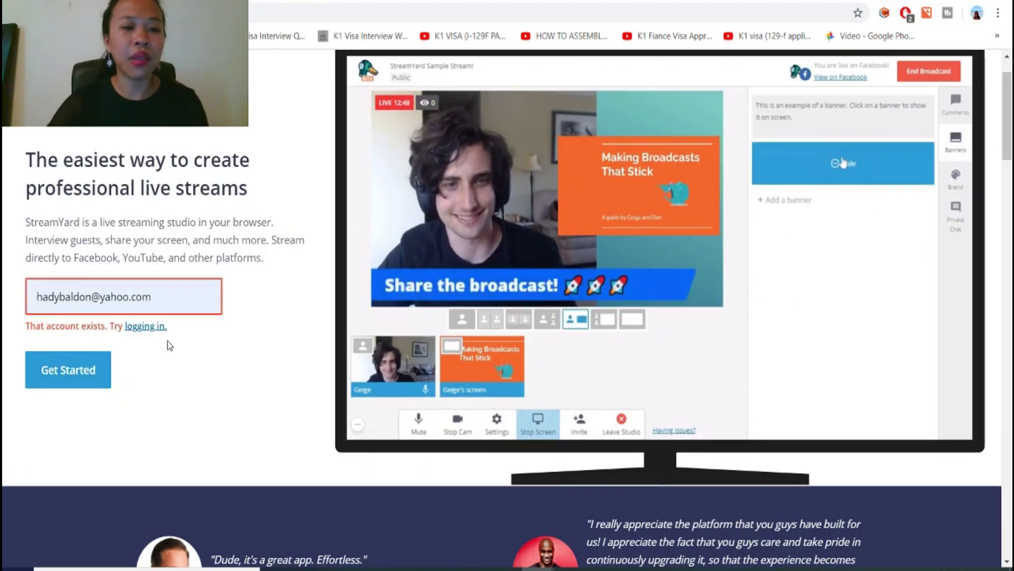
Go to the StreamYard Log In page and start entering the login e-mail
scroll(149, 350, "up", 1)
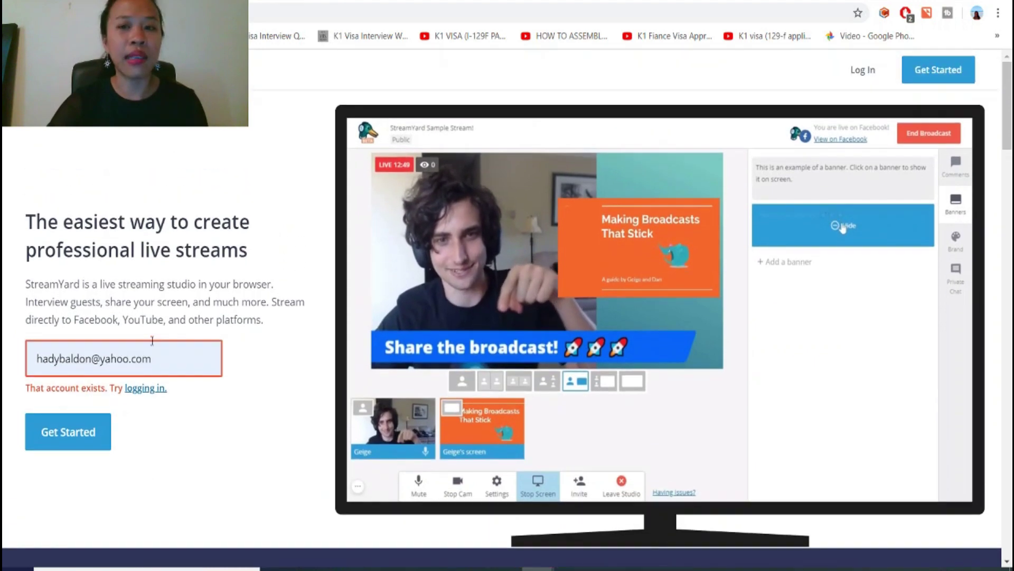
left_click(861, 69)
left_click(453, 274)
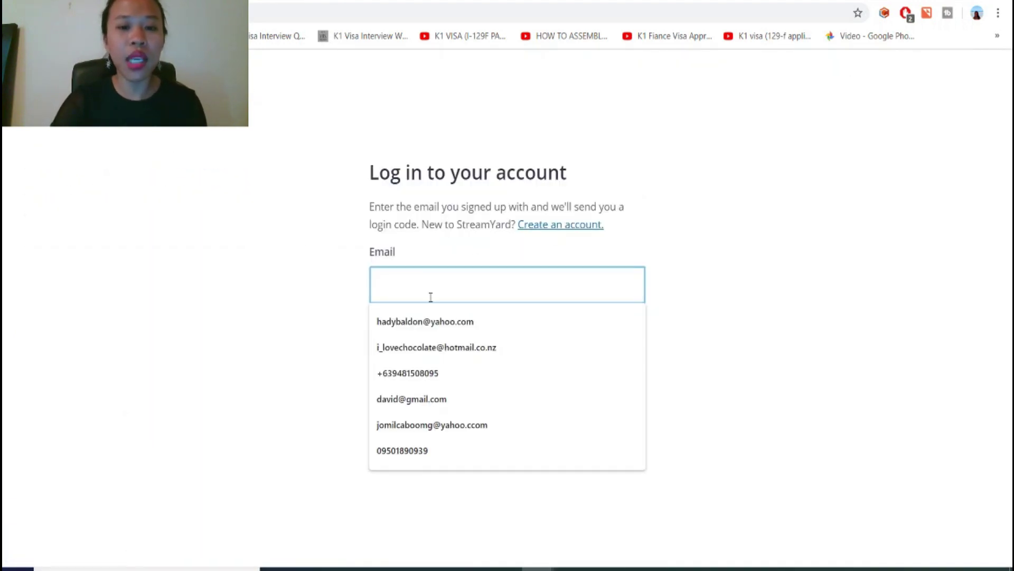
Log in with the saved e-mail and the six-digit code sent by e-mail
left_click(428, 321)
left_click(503, 352)
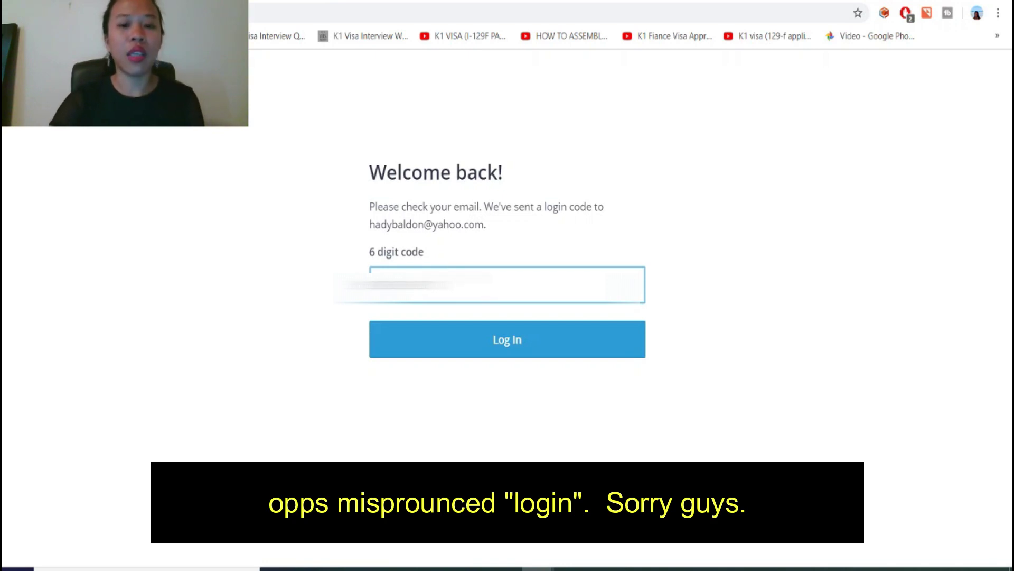
left_click(494, 344)
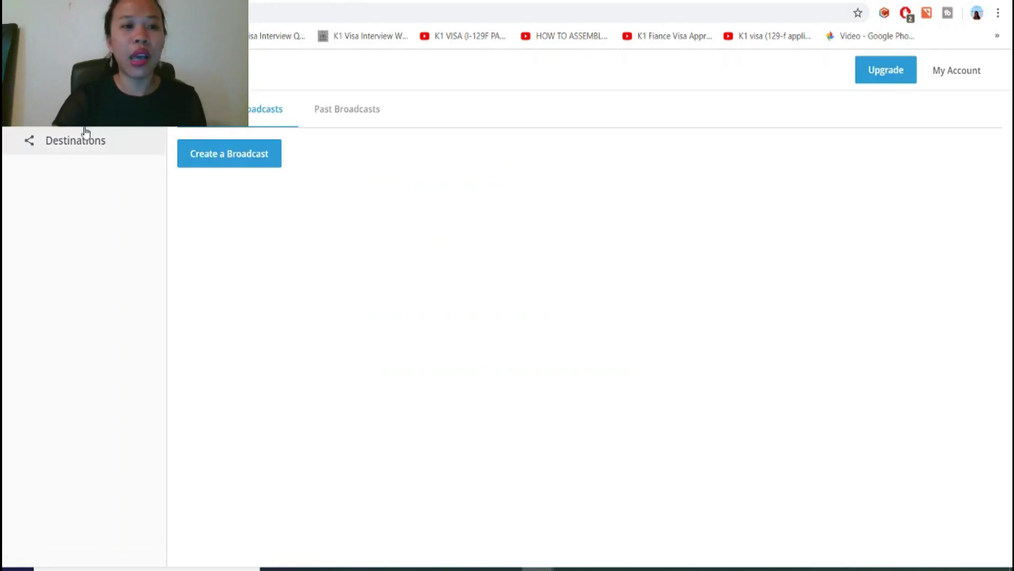
Start a new broadcast with the YouTube channel as its destination
left_click(957, 76)
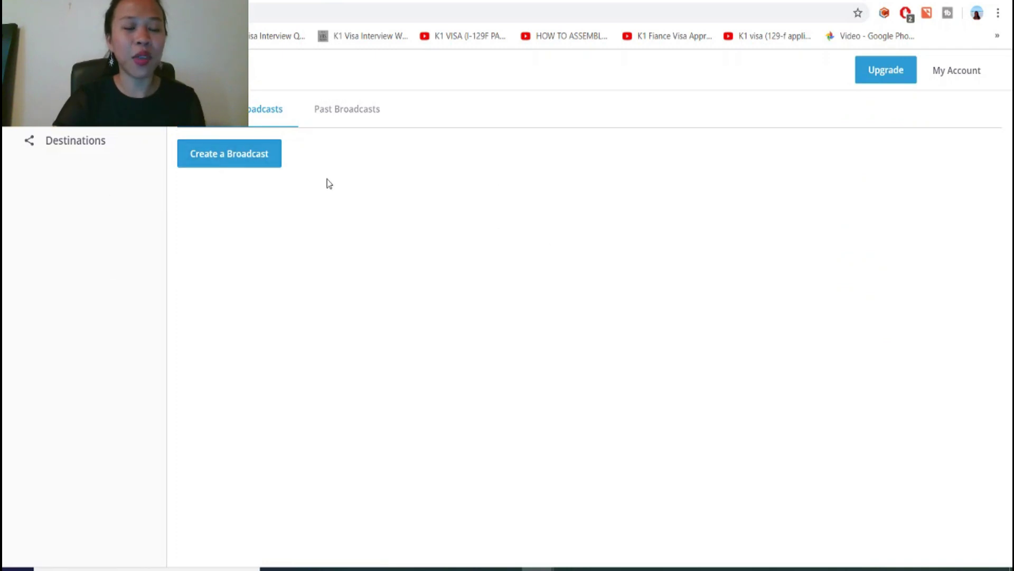
left_click(239, 161)
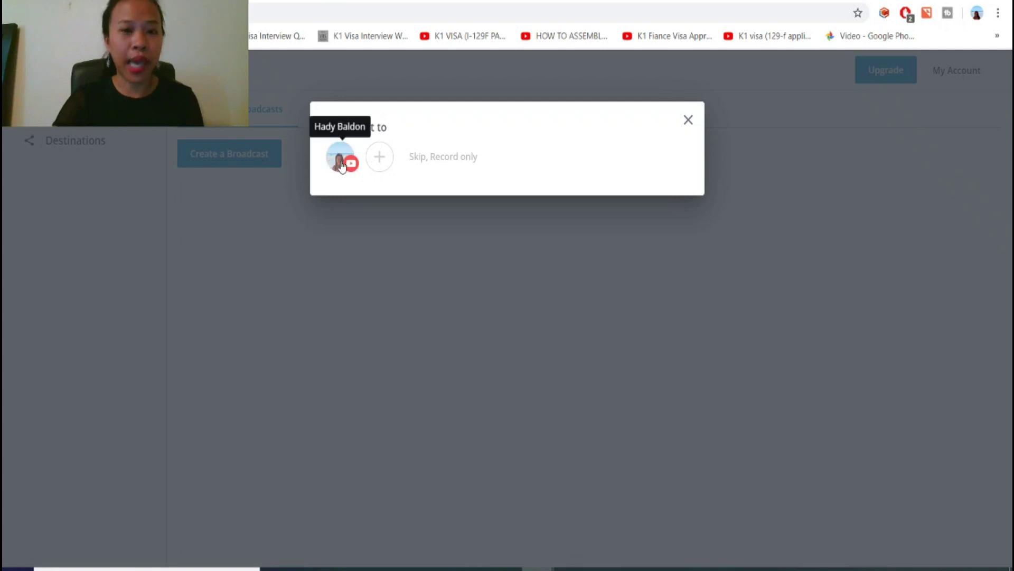
left_click(382, 161)
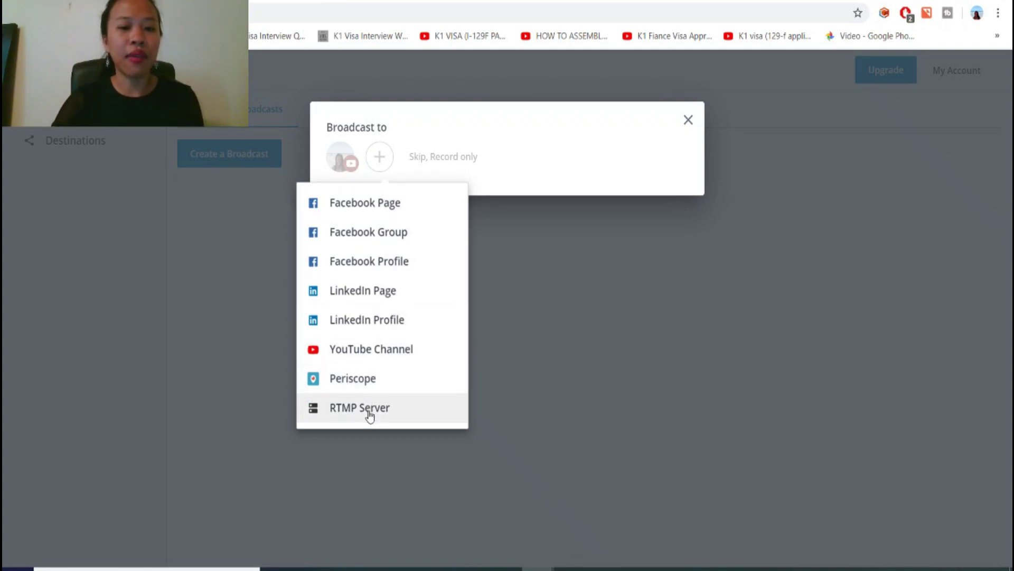
left_click(482, 167)
left_click(341, 158)
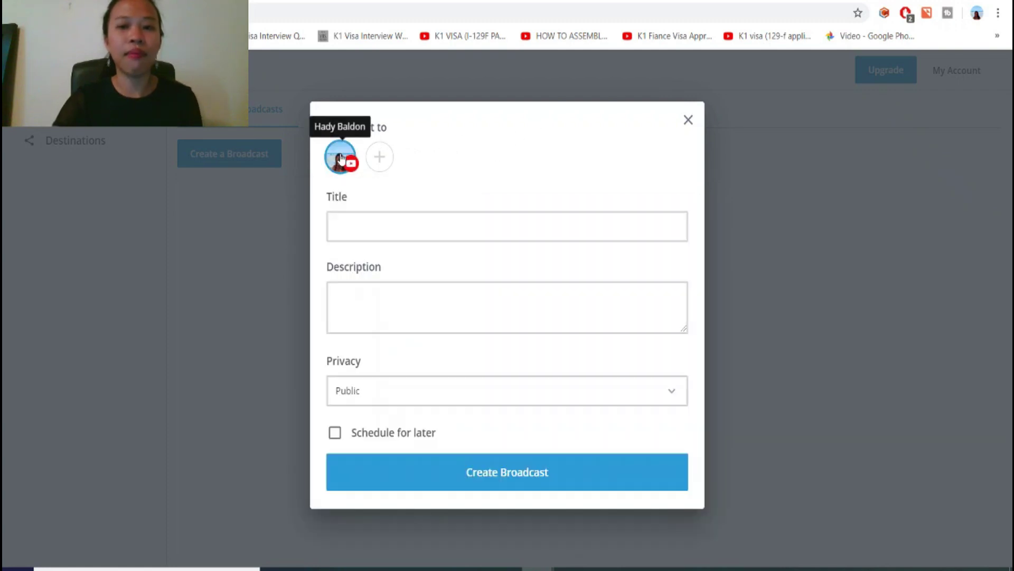
Title the broadcast 'For example', set privacy to Private, and create it
left_click(480, 231)
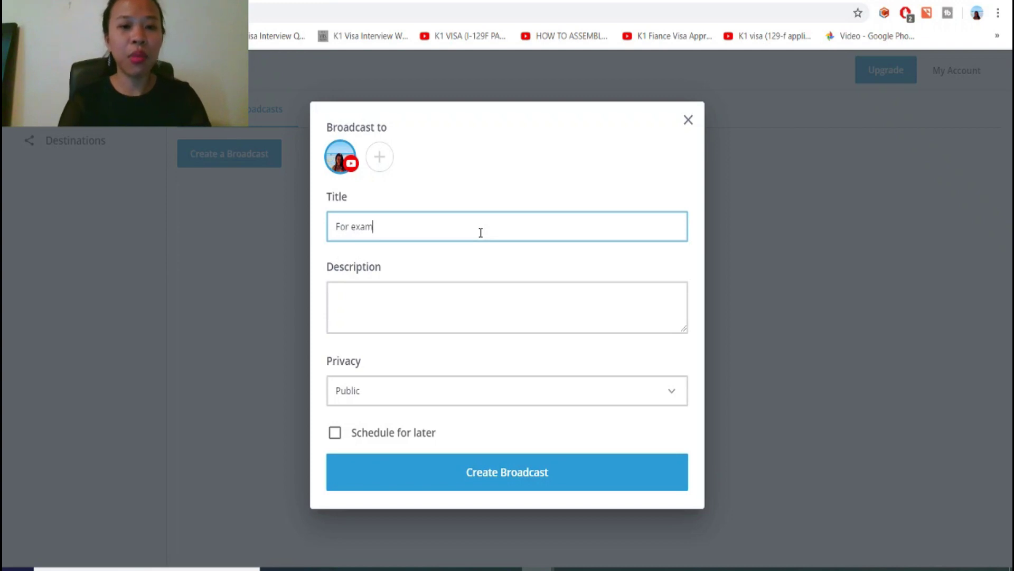
left_click(685, 396)
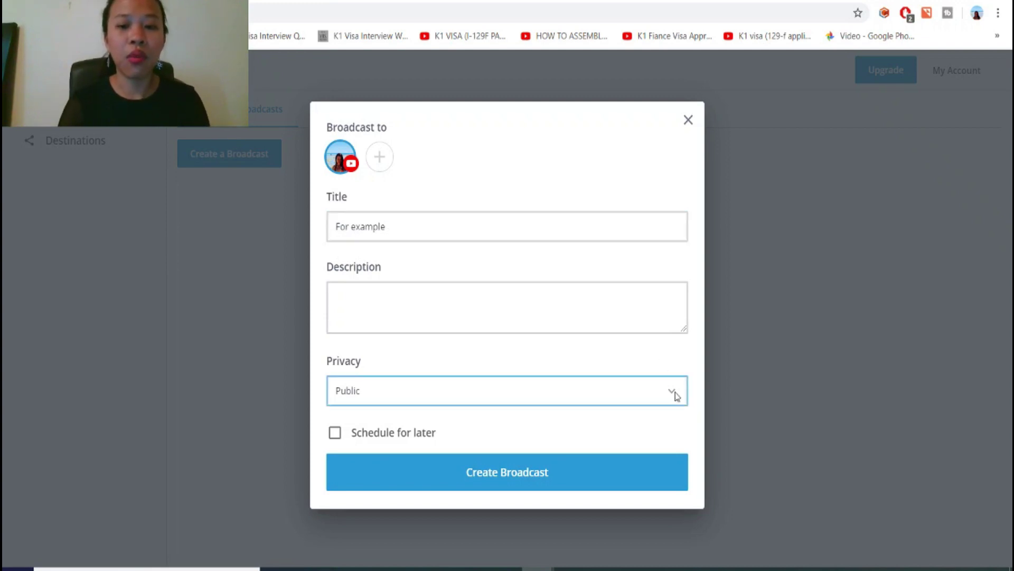
left_click(435, 439)
left_click(517, 487)
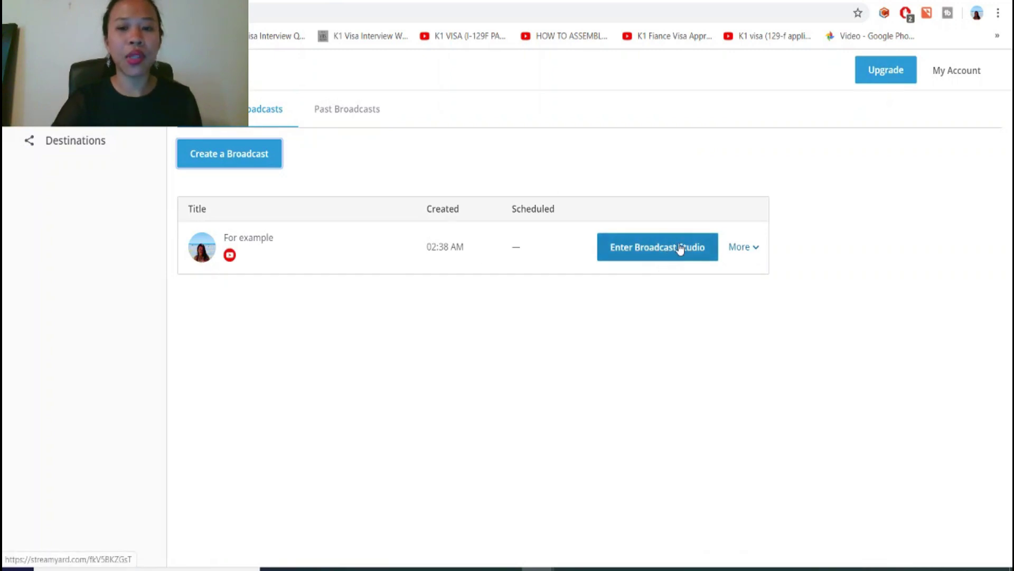
Enter the 'For example' studio without camera or microphone, then switch back to OBS
left_click(671, 255)
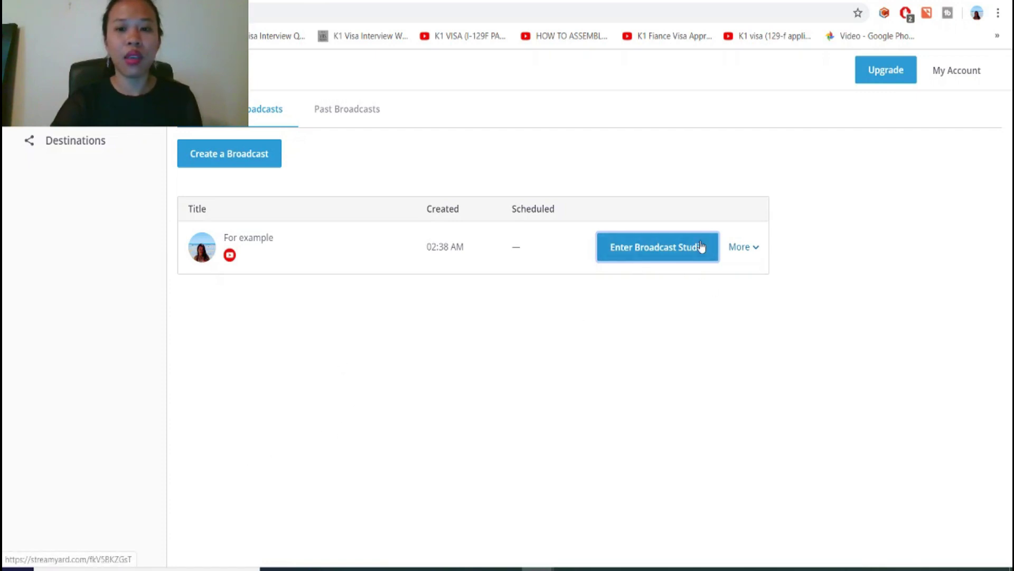
left_click(654, 261)
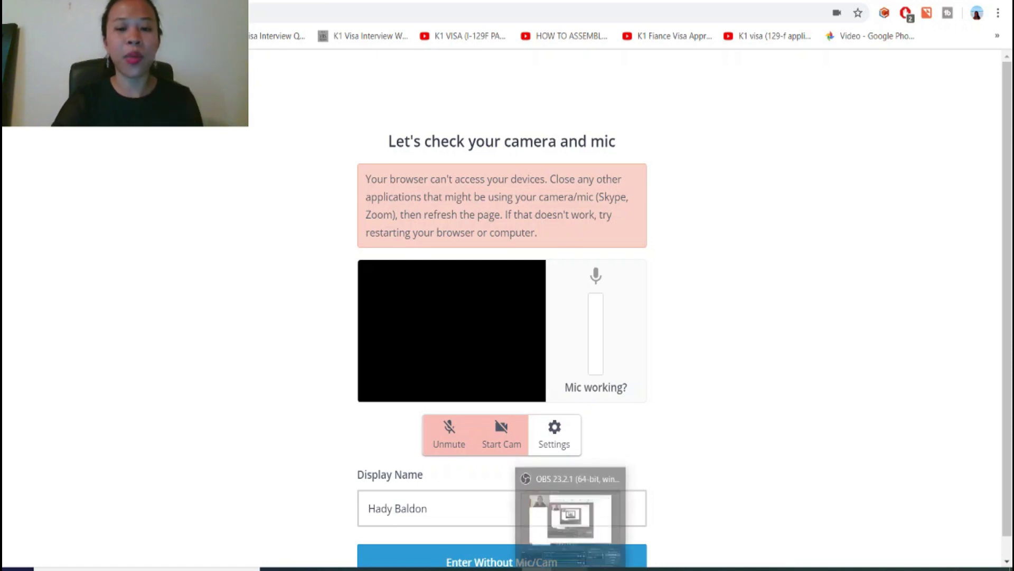
scroll(628, 430, "down", 1)
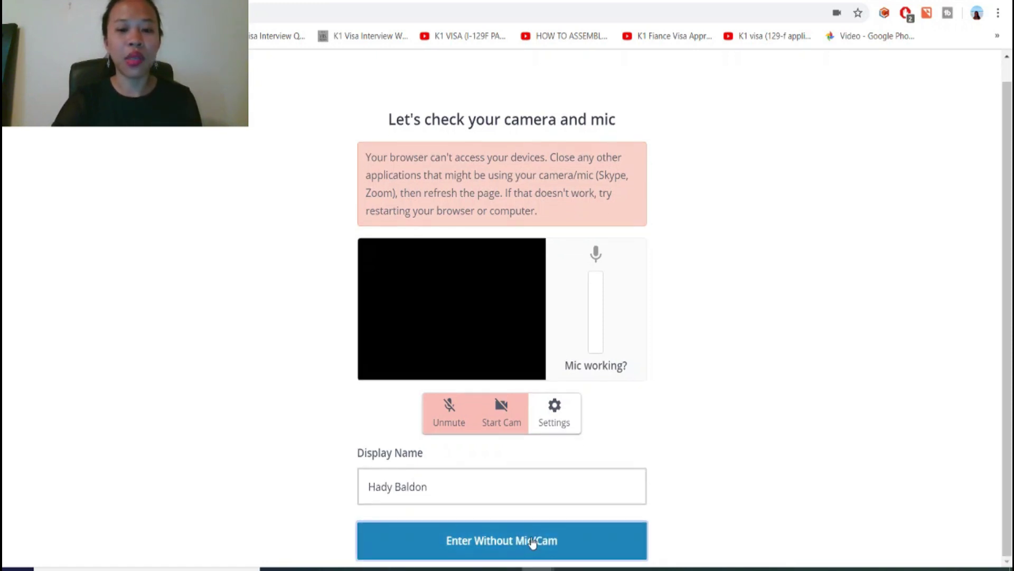
left_click(384, 524)
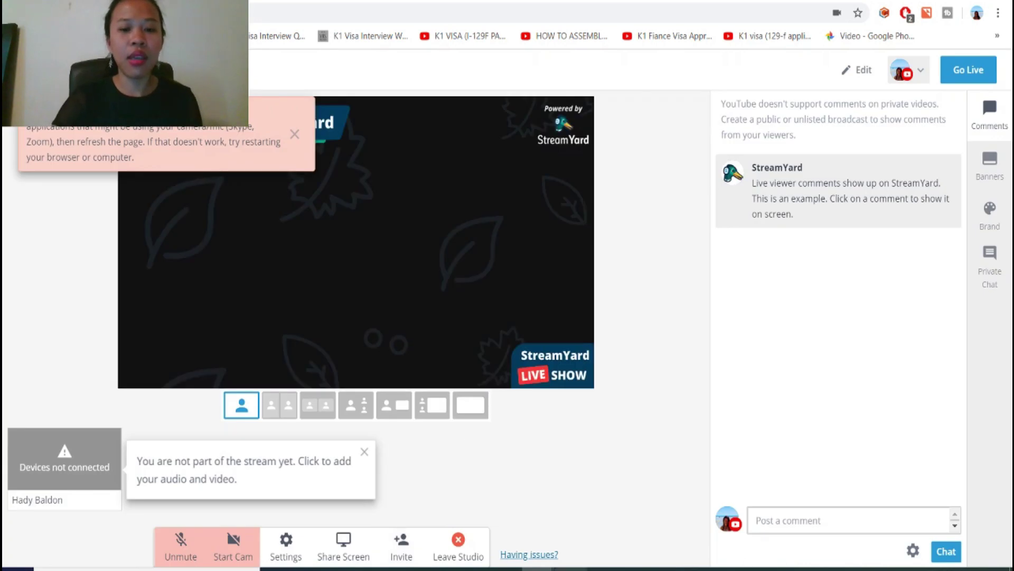
key("alt+Tab")
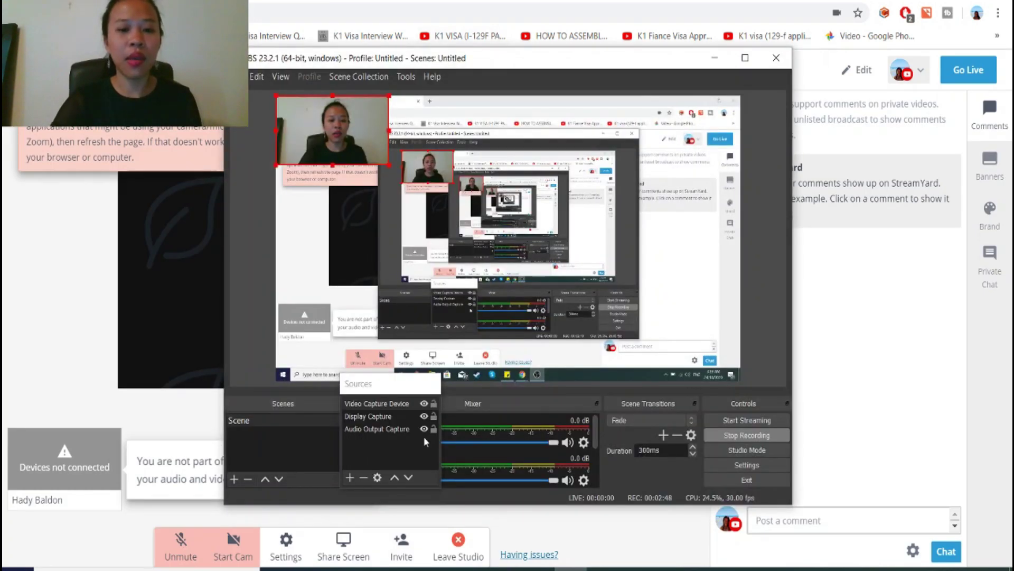
Remove the Video Capture Device source from the OBS scene and minimize OBS
right_click(389, 403)
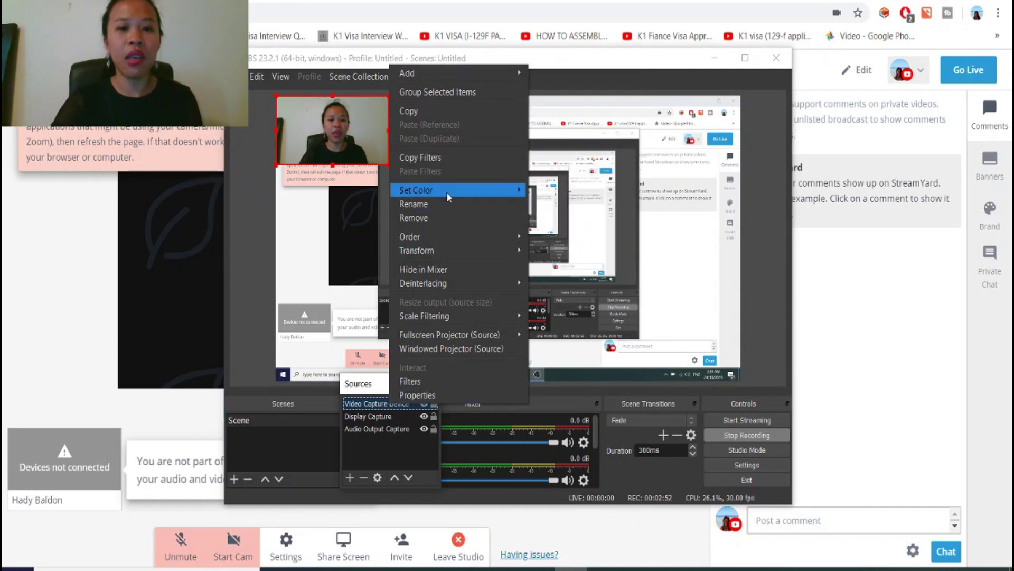
left_click(441, 214)
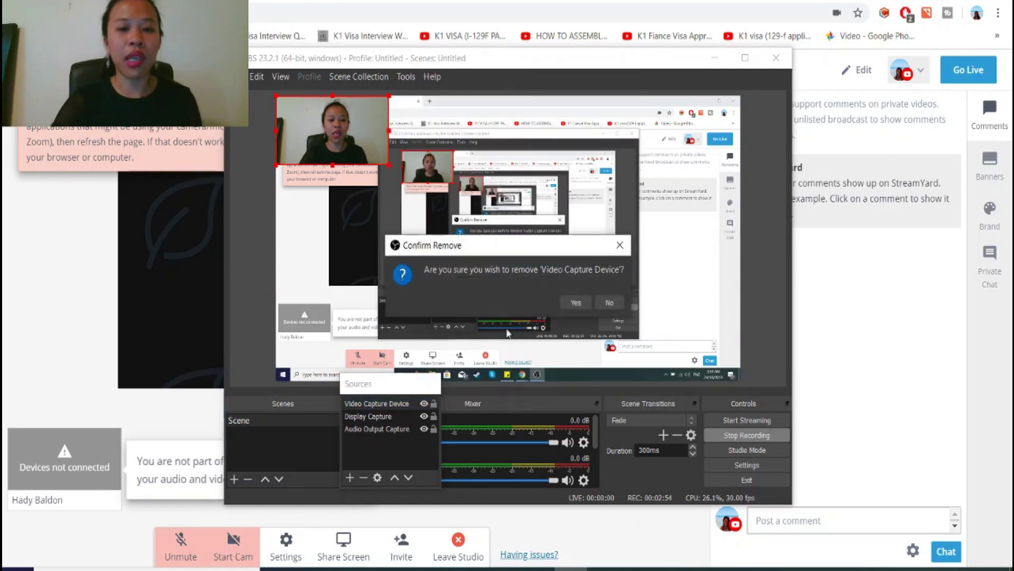
left_click(576, 302)
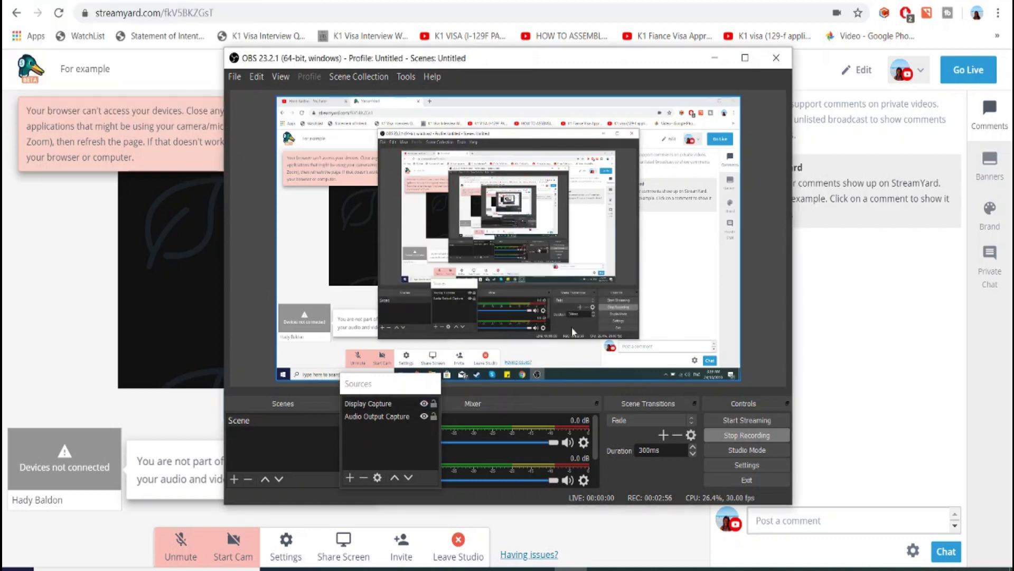
left_click(715, 58)
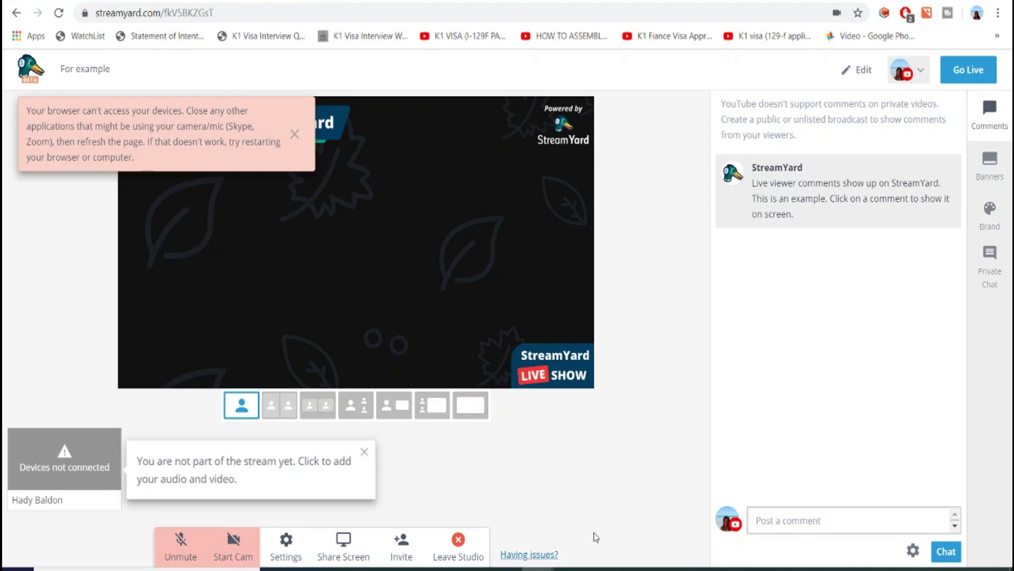
With the webcam on stage in solo layout, check the Brand settings, then return to Comments
mouse_move(570, 569)
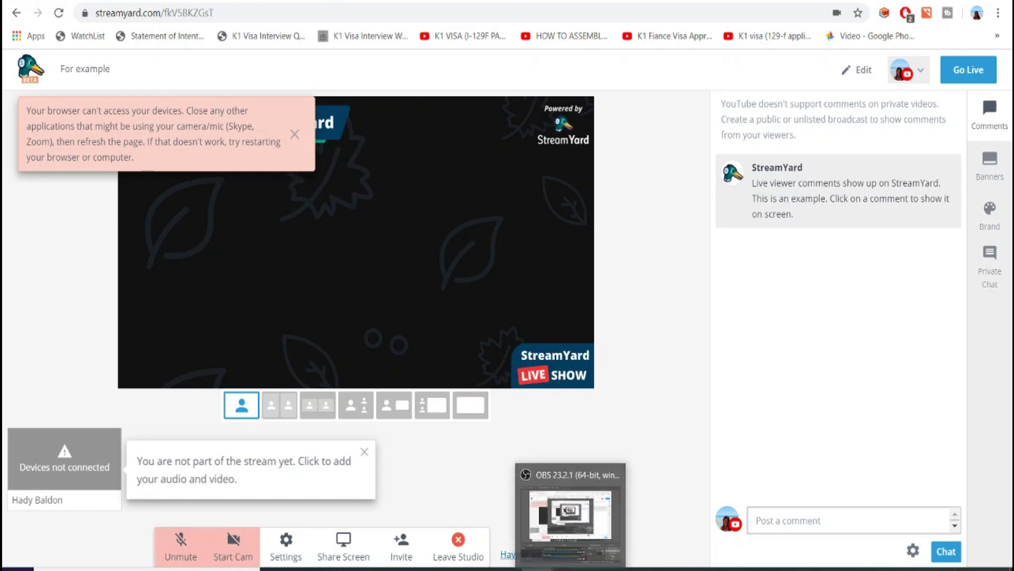
mouse_move(60, 486)
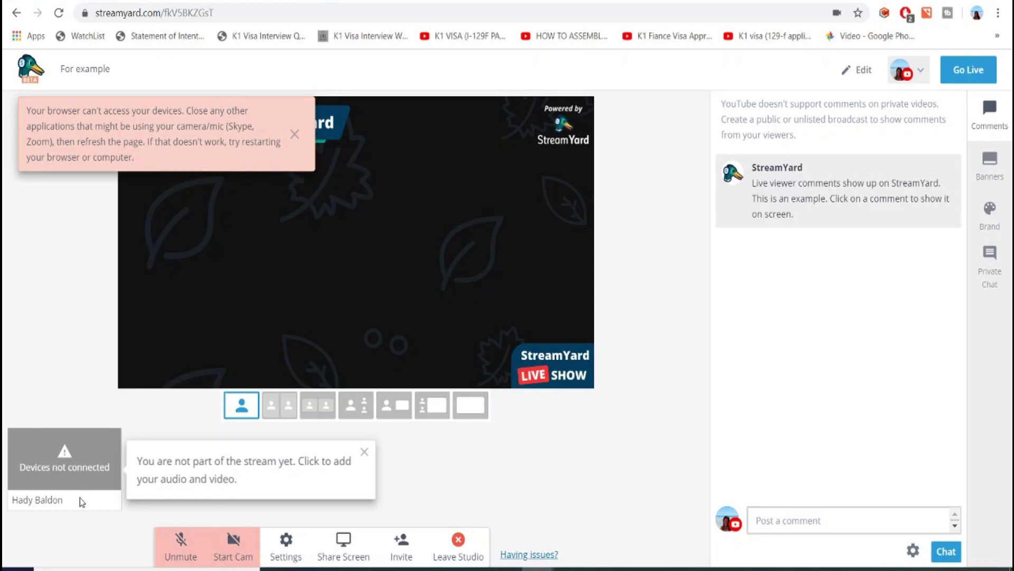
mouse_move(89, 475)
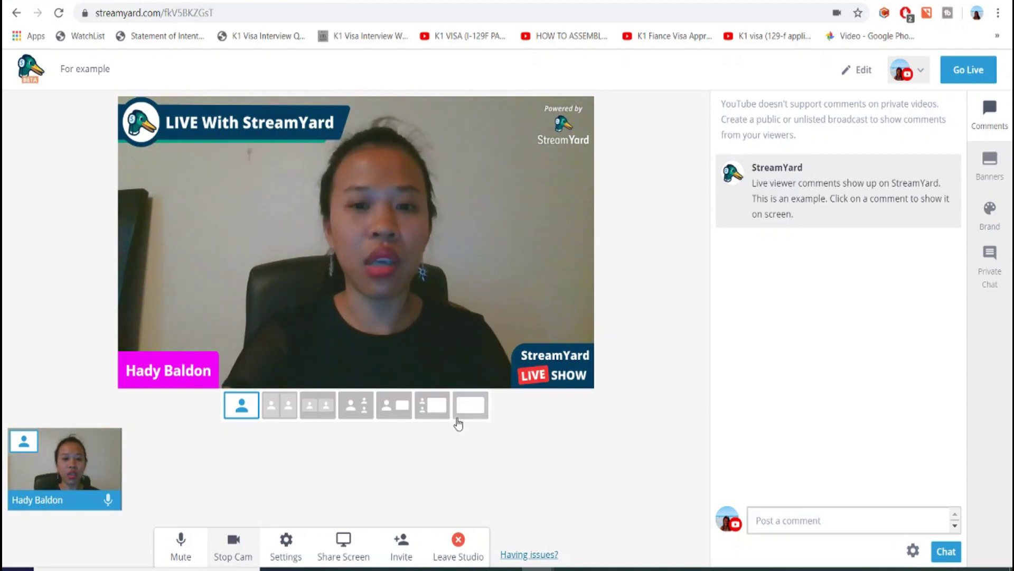
left_click(990, 222)
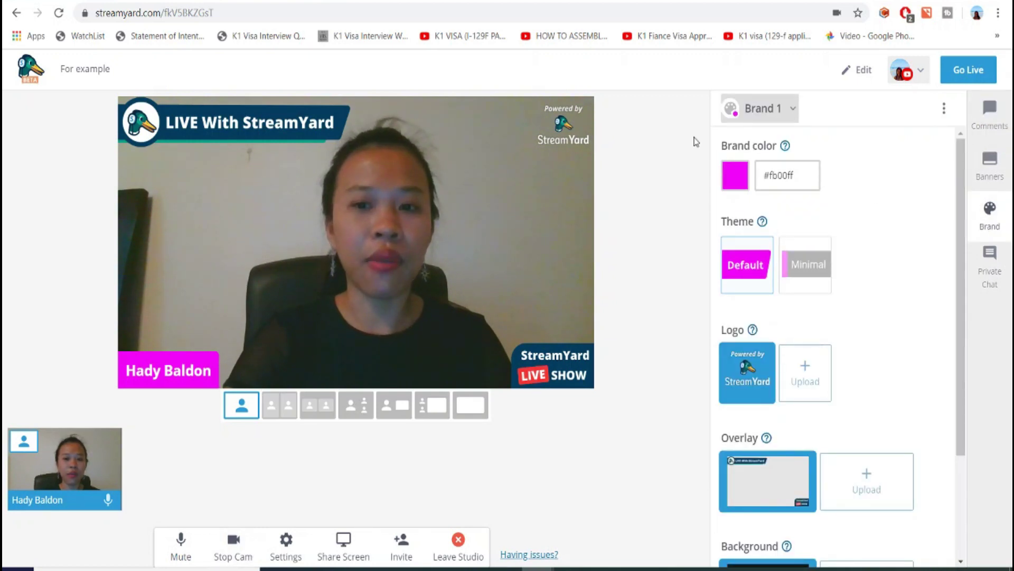
left_click(986, 139)
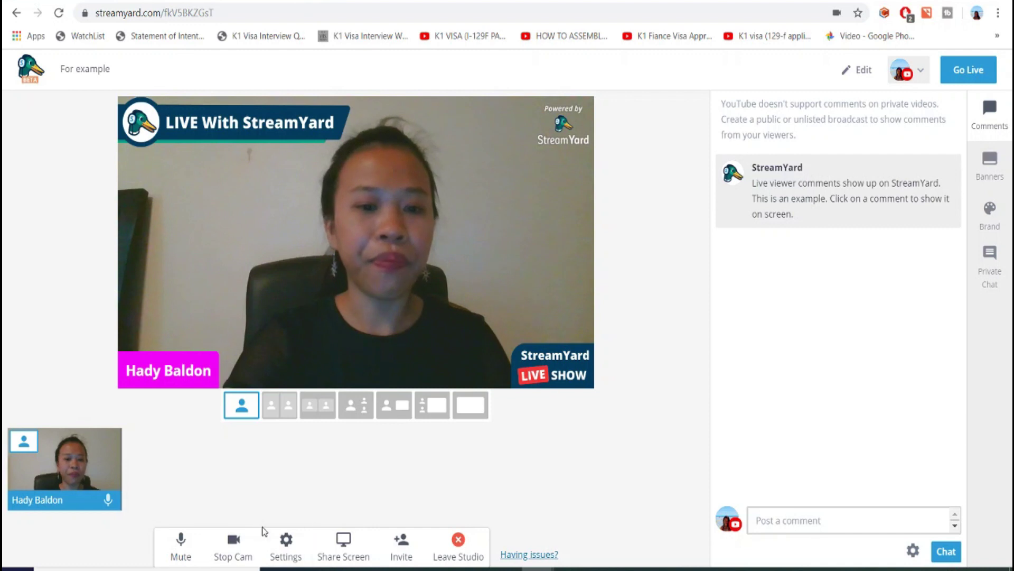
Start a screen share and pick the YouTube channel tab from the Chrome Tab list
left_click(345, 543)
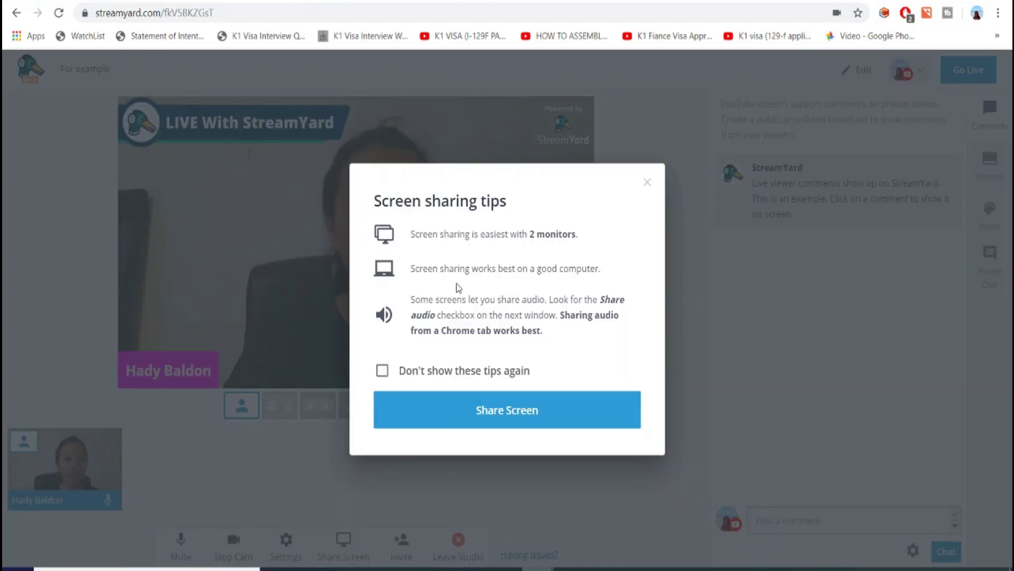
left_click(423, 411)
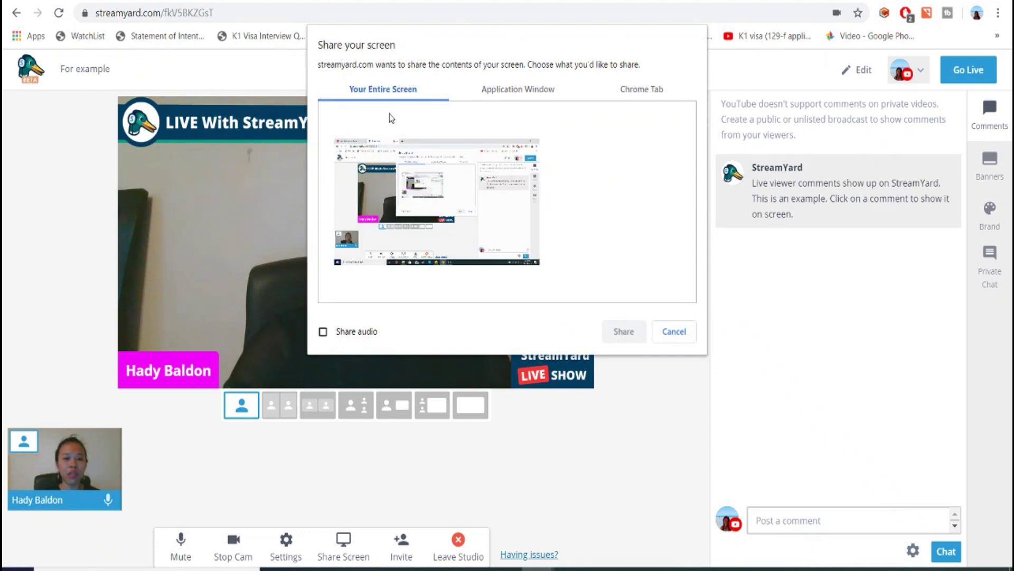
left_click(658, 91)
left_click(531, 91)
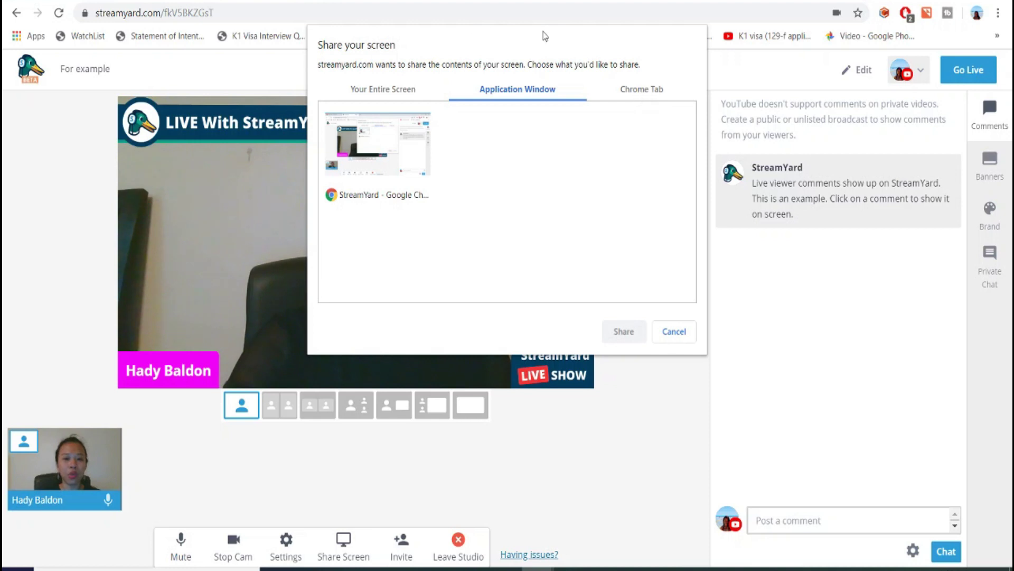
left_click(657, 94)
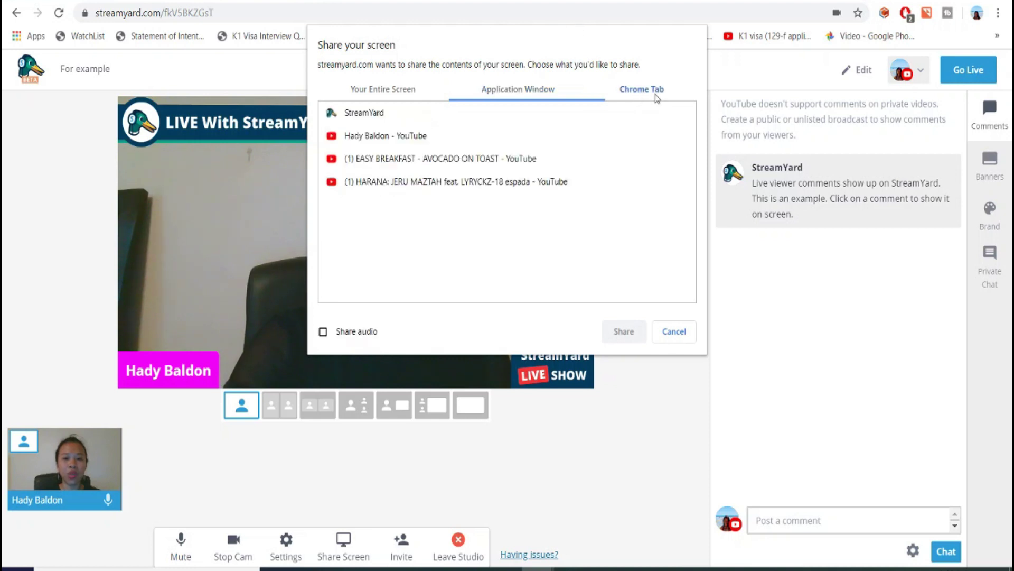
left_click(399, 136)
Confirm the tab share, browse the channel's uploaded videos, and return to the StreamYard tab
left_click(623, 332)
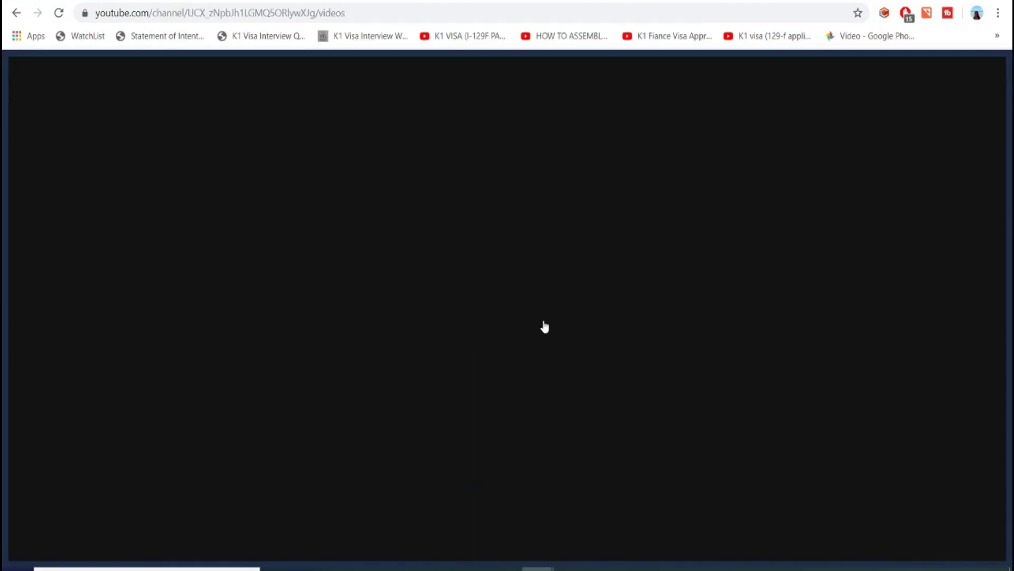
scroll(400, 294, "down", 8)
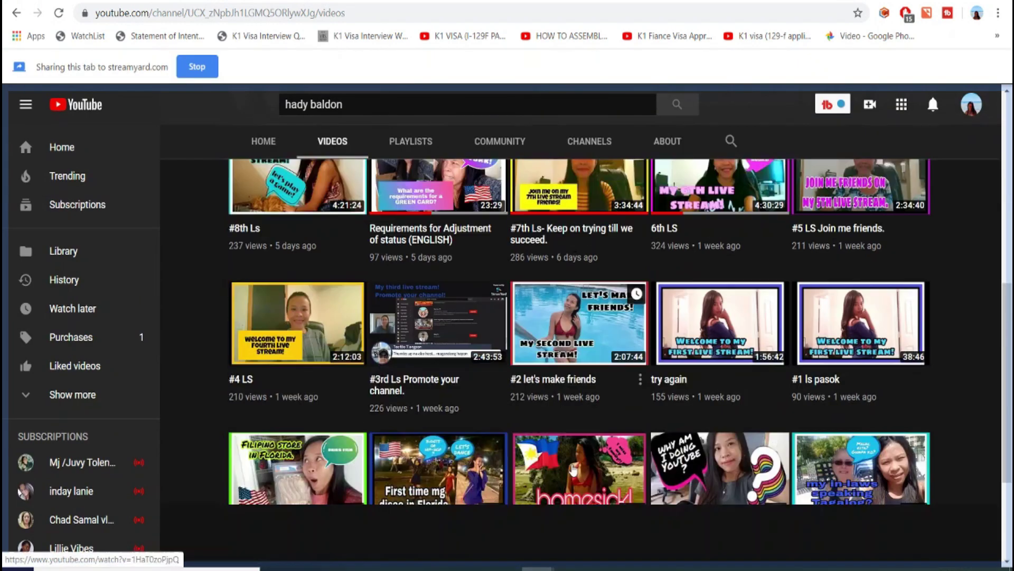
scroll(391, 269, "up", 6)
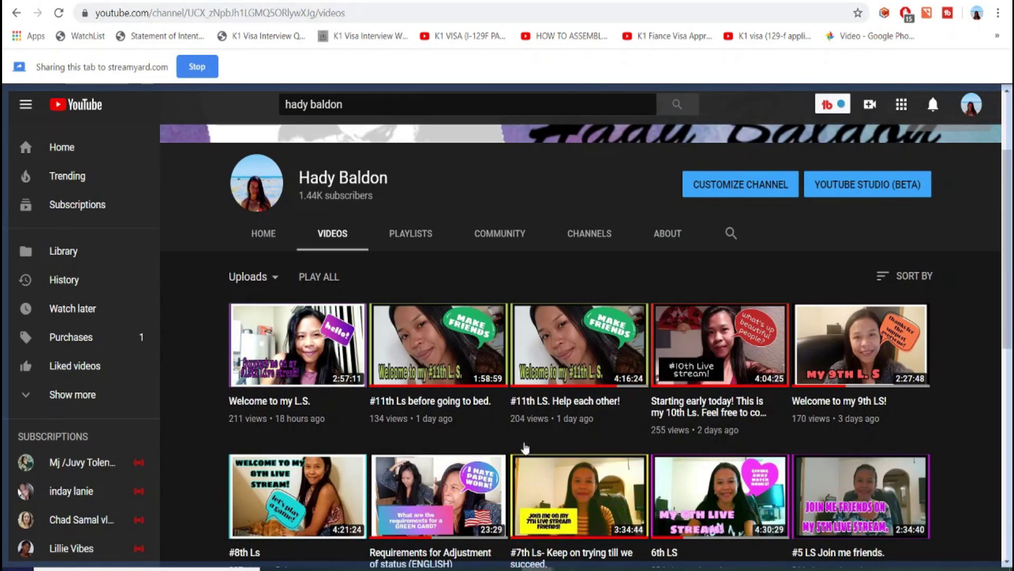
scroll(525, 448, "down", 7)
scroll(528, 454, "up", 9)
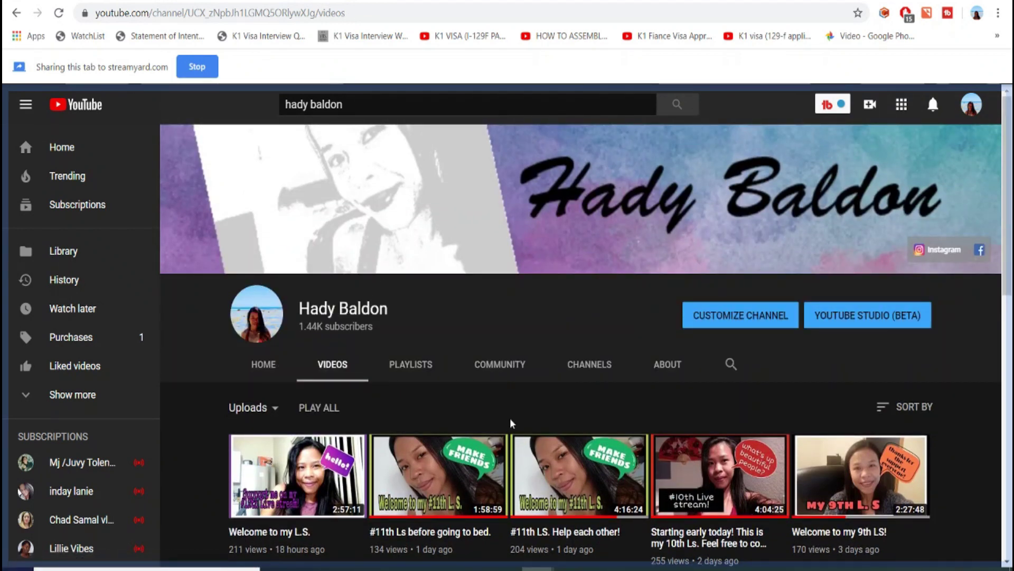
scroll(511, 423, "down", 5)
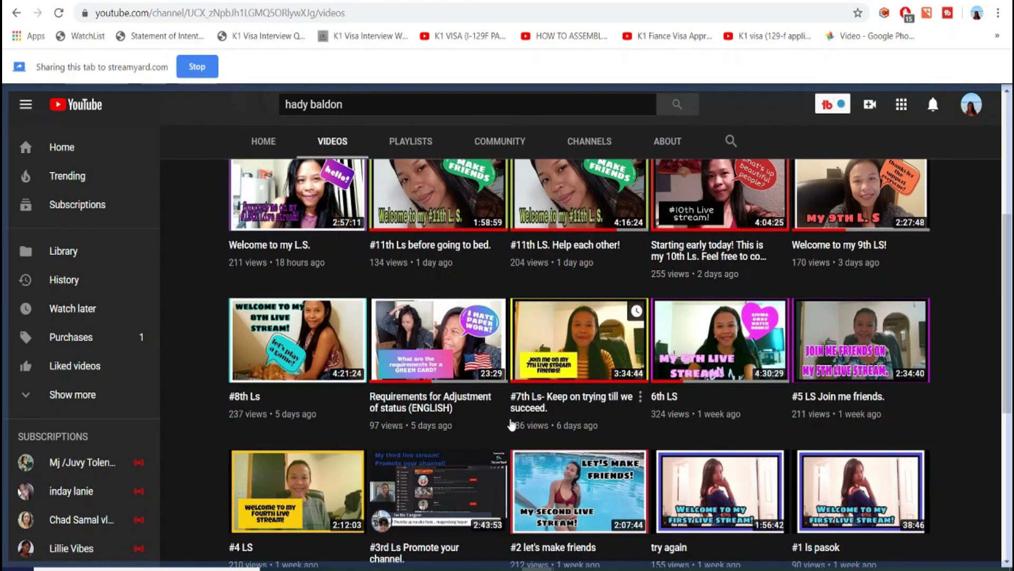
scroll(511, 425, "down", 3)
scroll(511, 422, "up", 10)
scroll(740, 344, "down", 1)
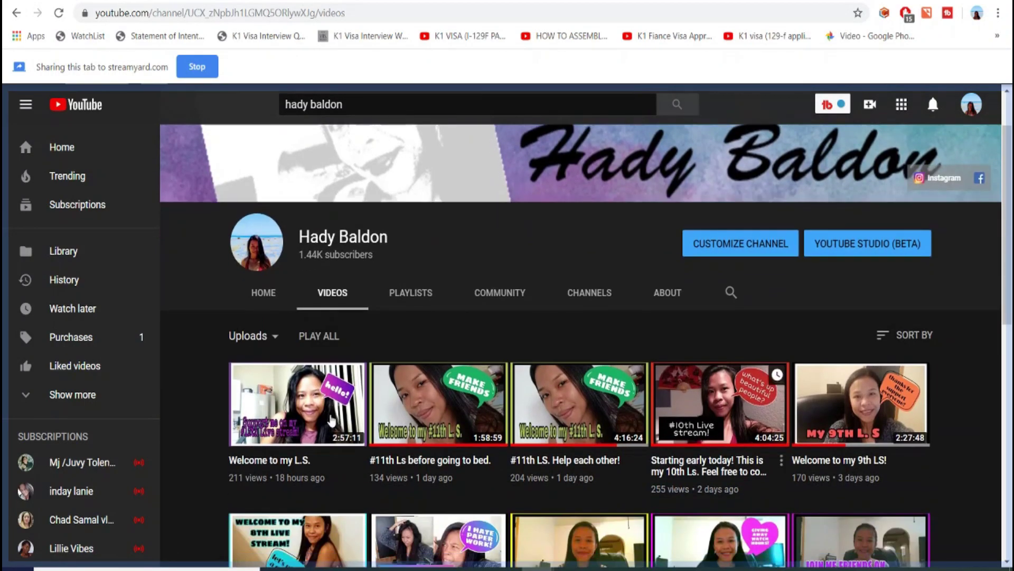
scroll(836, 420, "down", 6)
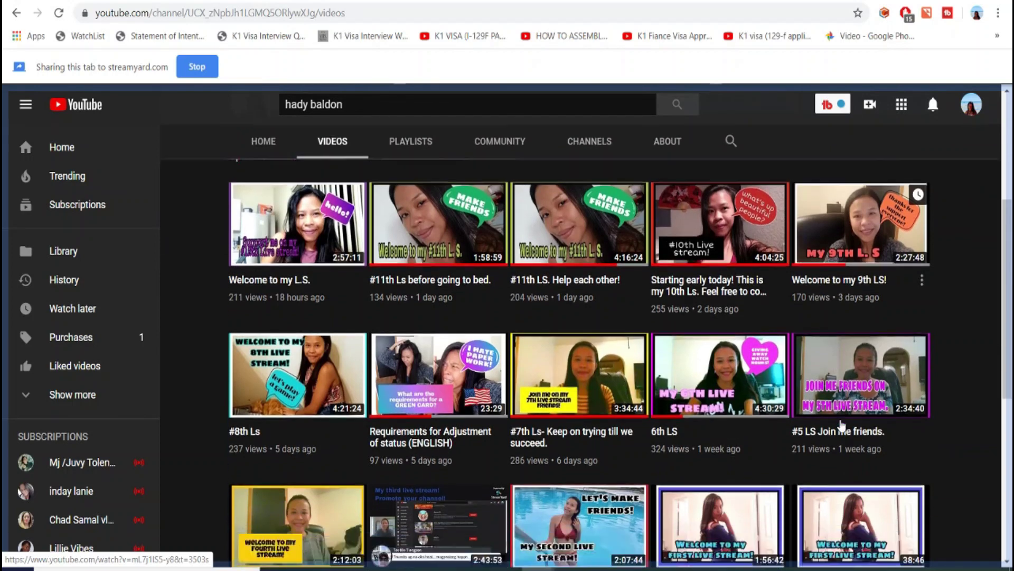
scroll(613, 474, "down", 3)
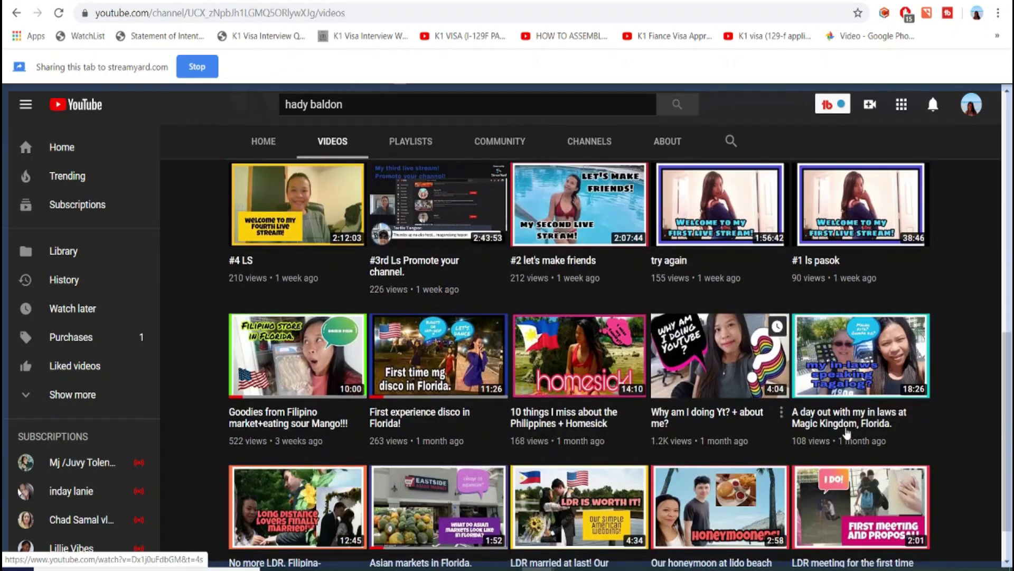
scroll(924, 447, "up", 1)
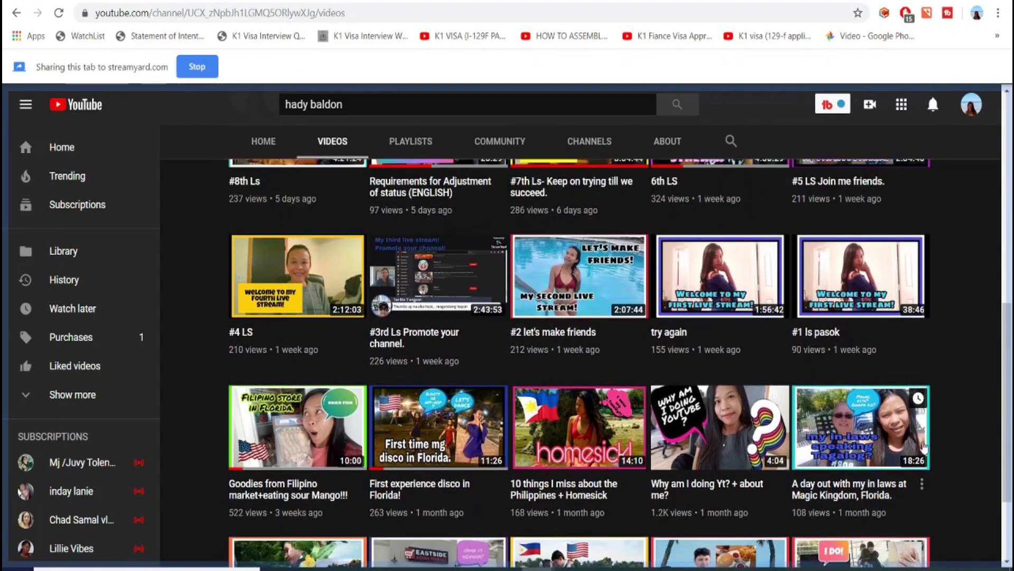
scroll(923, 447, "down", 2)
scroll(924, 447, "up", 10)
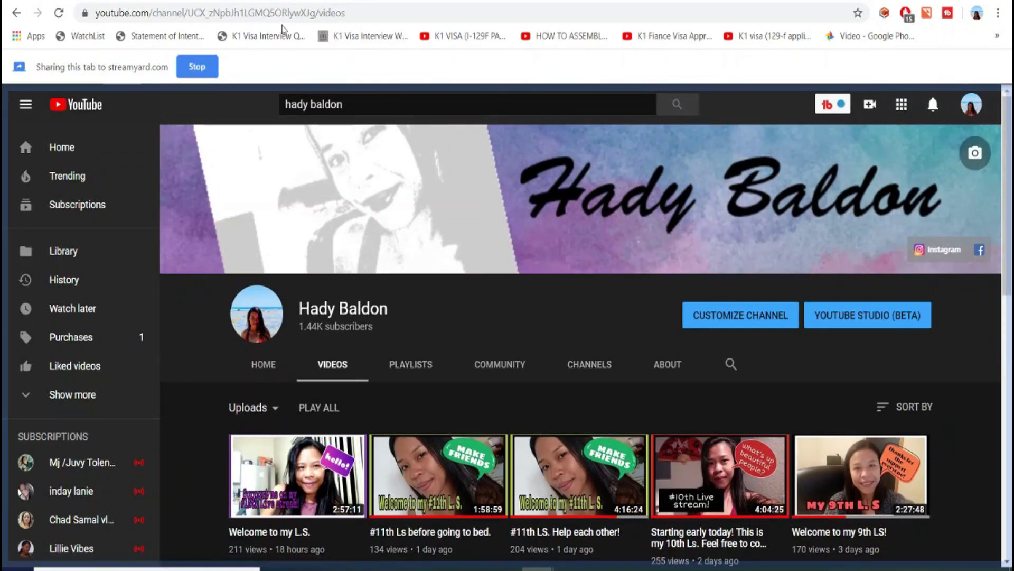
key("ctrl+Tab")
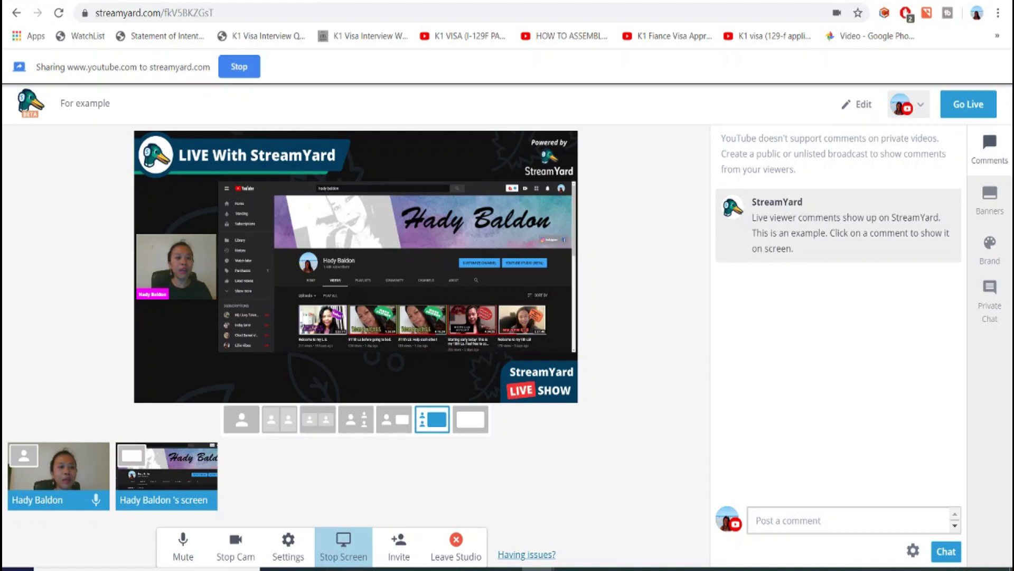
Cycle through screen-only, side-by-side and large-webcam layouts, ending on the webcam-only layout
key("ctrl+Tab")
key("ctrl+Tab")
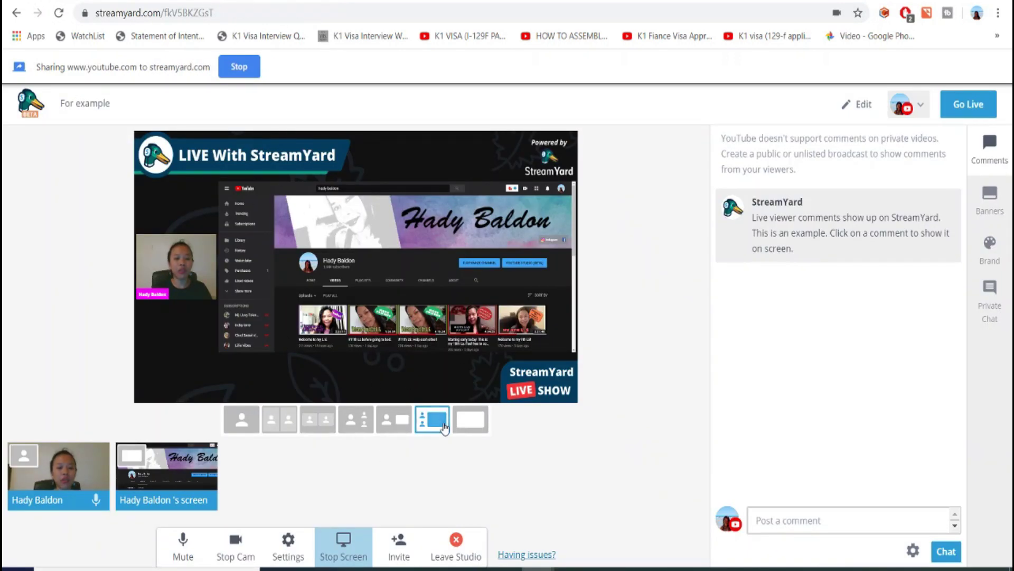
left_click(470, 419)
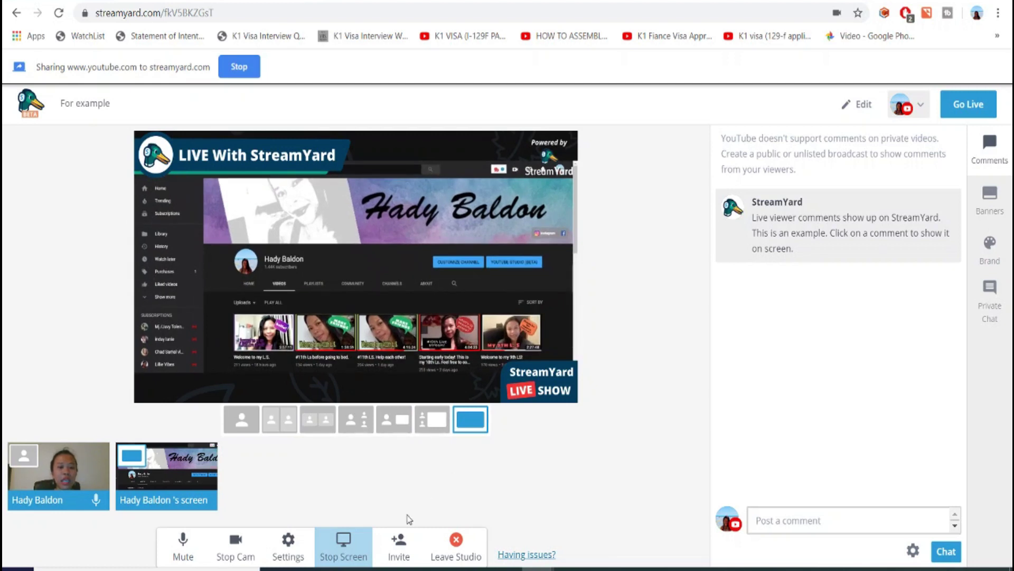
left_click(432, 419)
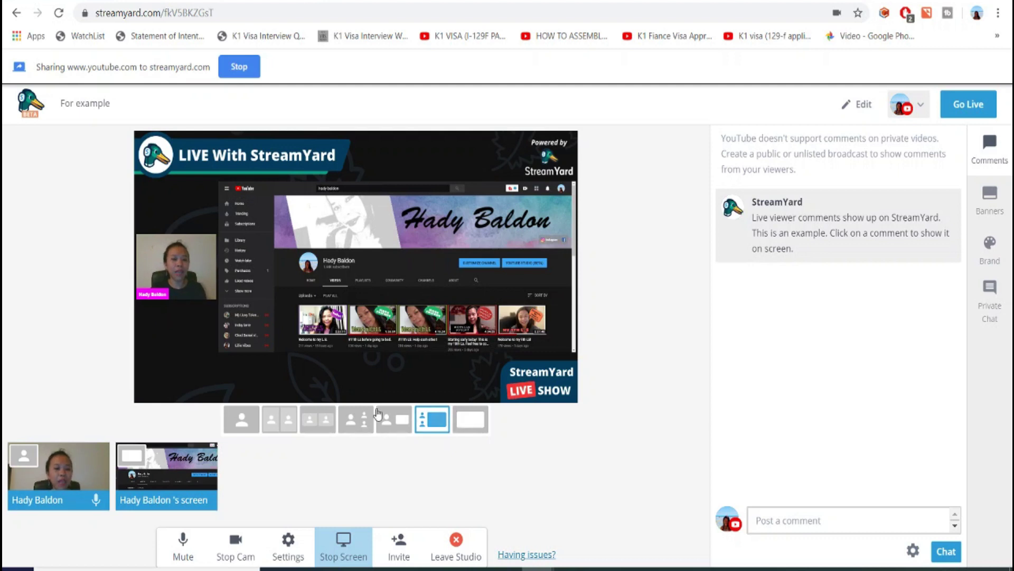
left_click(384, 429)
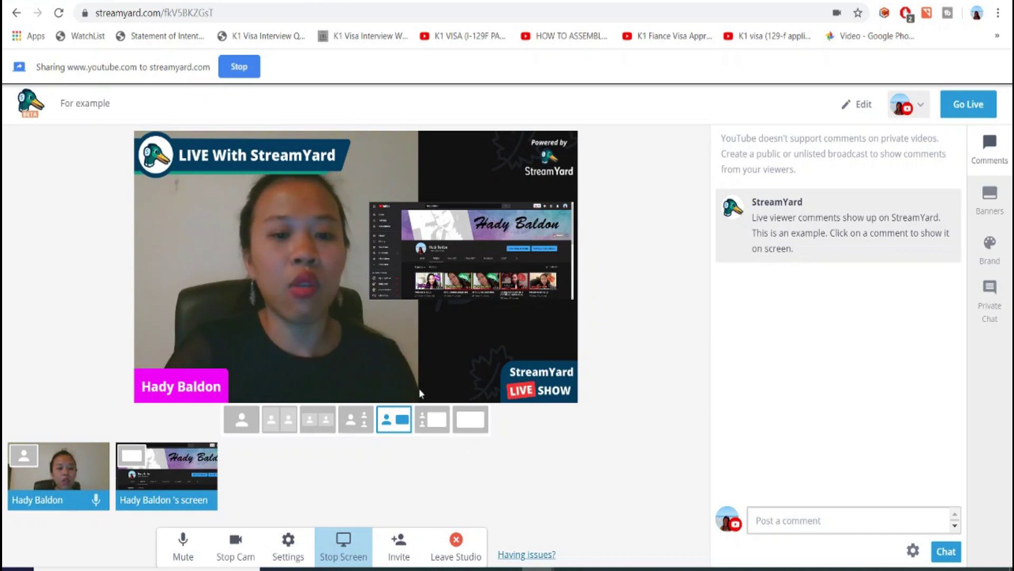
left_click(351, 420)
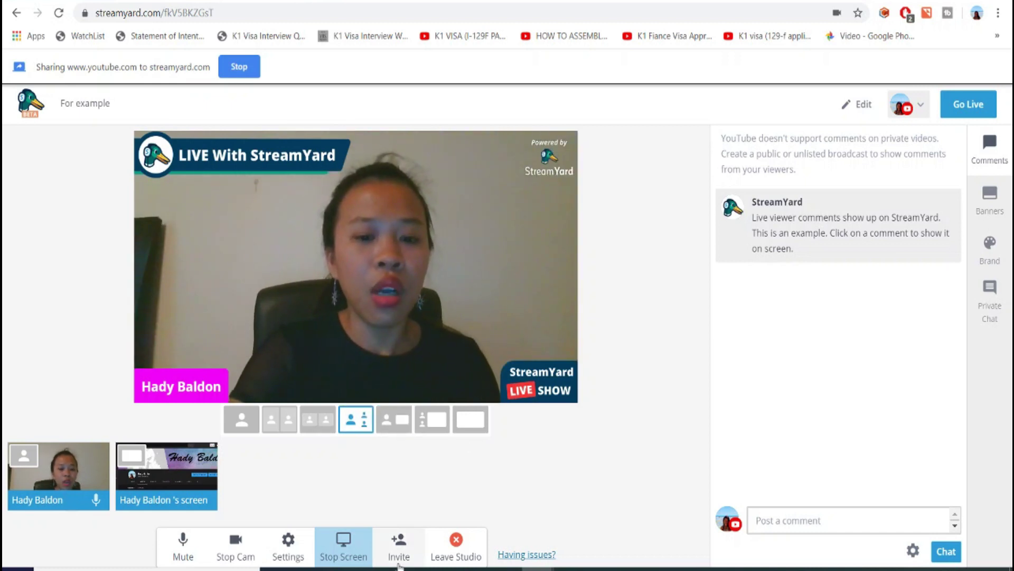
Copy the guest invitation link to the clipboard
left_click(399, 552)
left_click(572, 319)
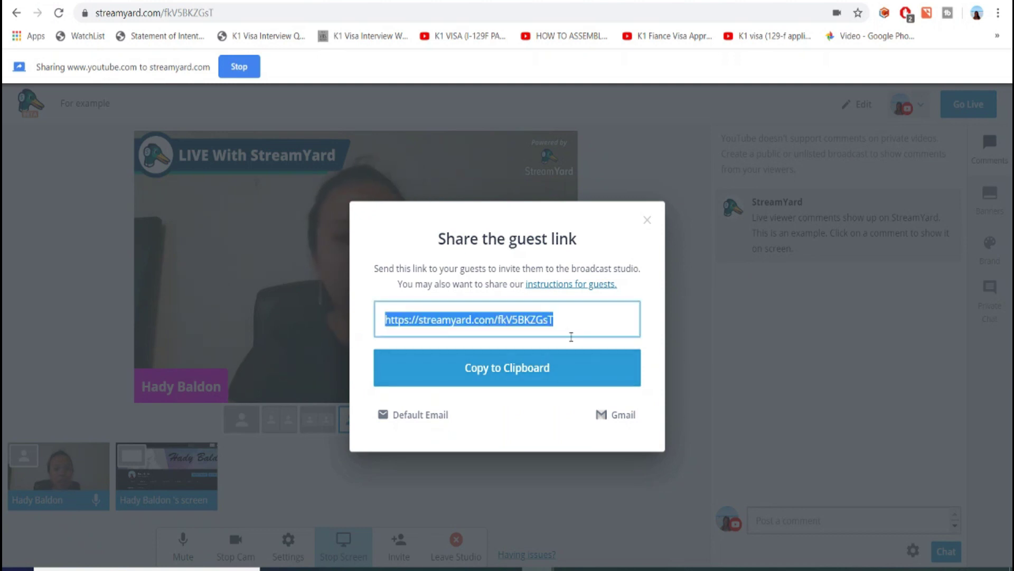
left_click(557, 378)
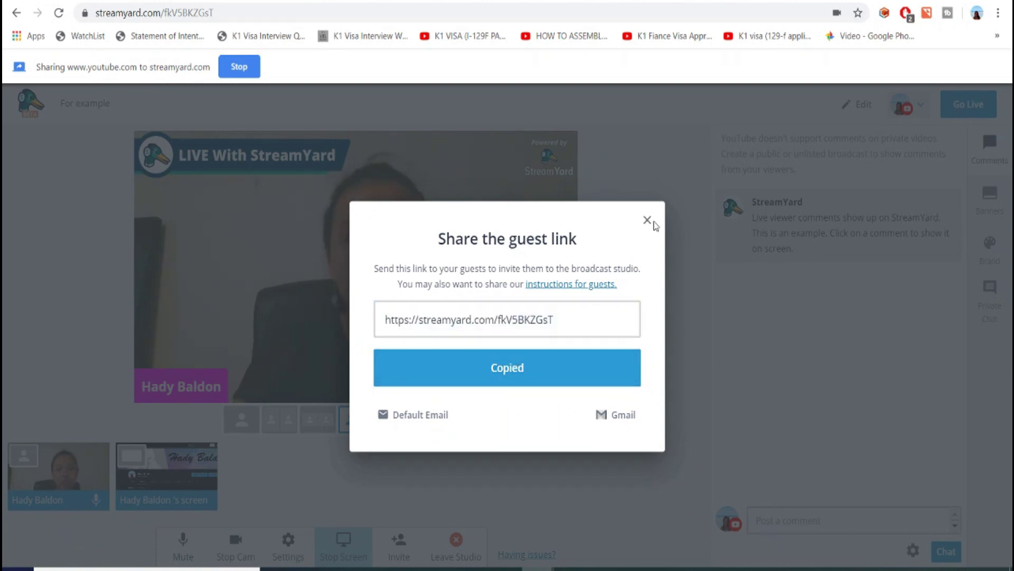
left_click(652, 223)
Post the guest link as a chat comment and switch the stage to the two-person layout
left_click(821, 521)
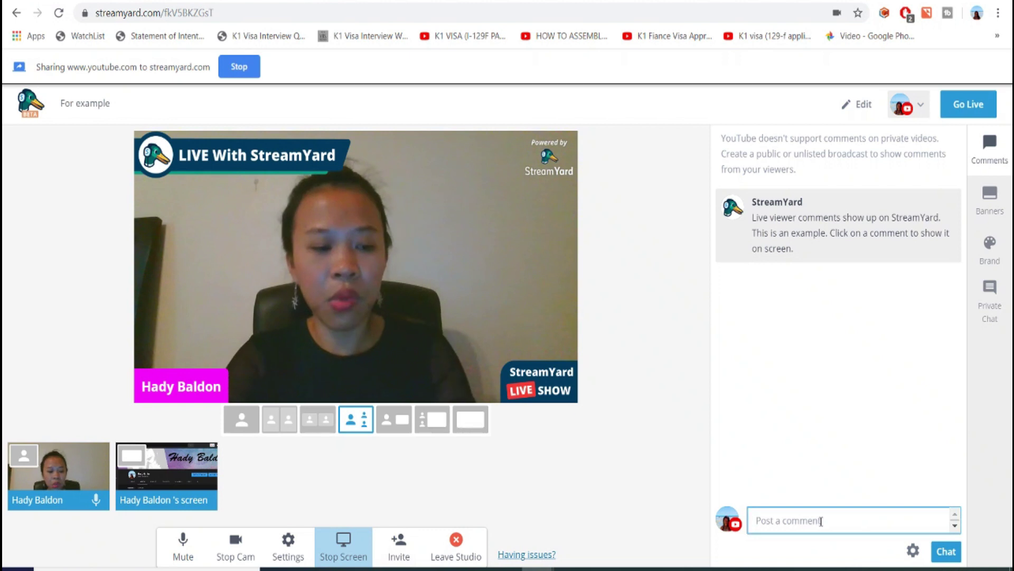
key("ctrl+v")
key("Return")
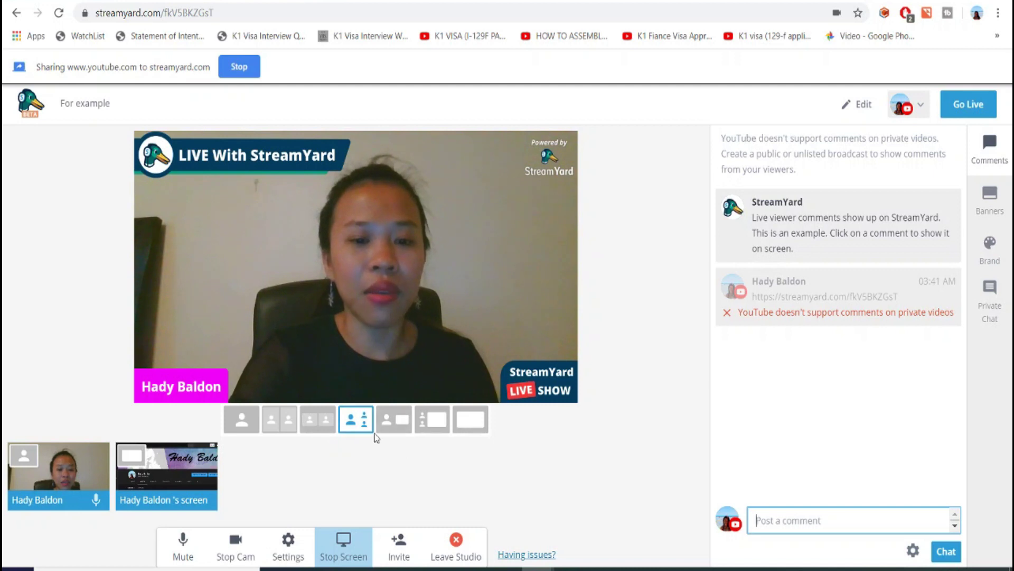
left_click(316, 422)
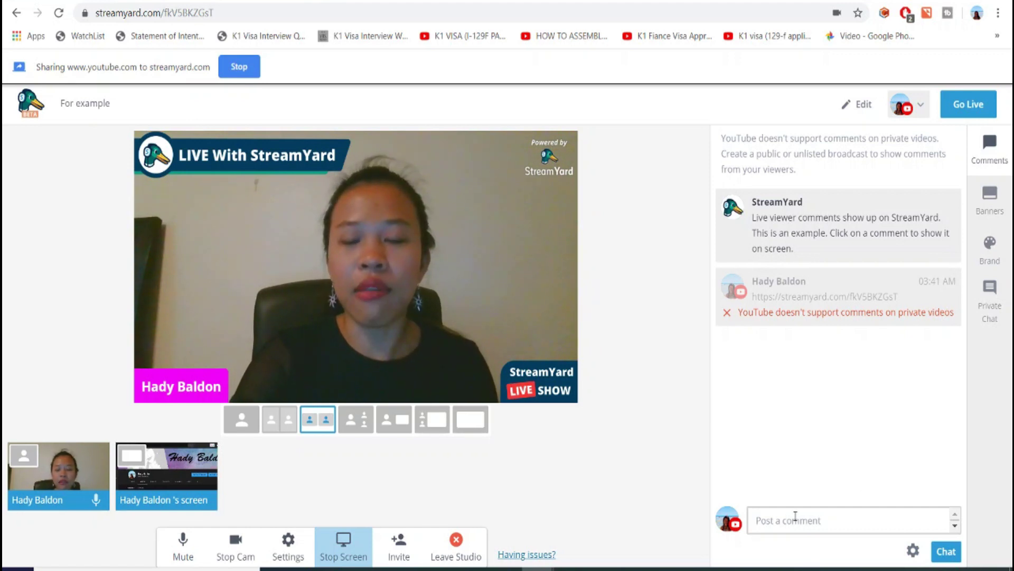
Switch to the solo layout, show the presenter's full-name banner, and bring up the Brand settings
left_click(241, 419)
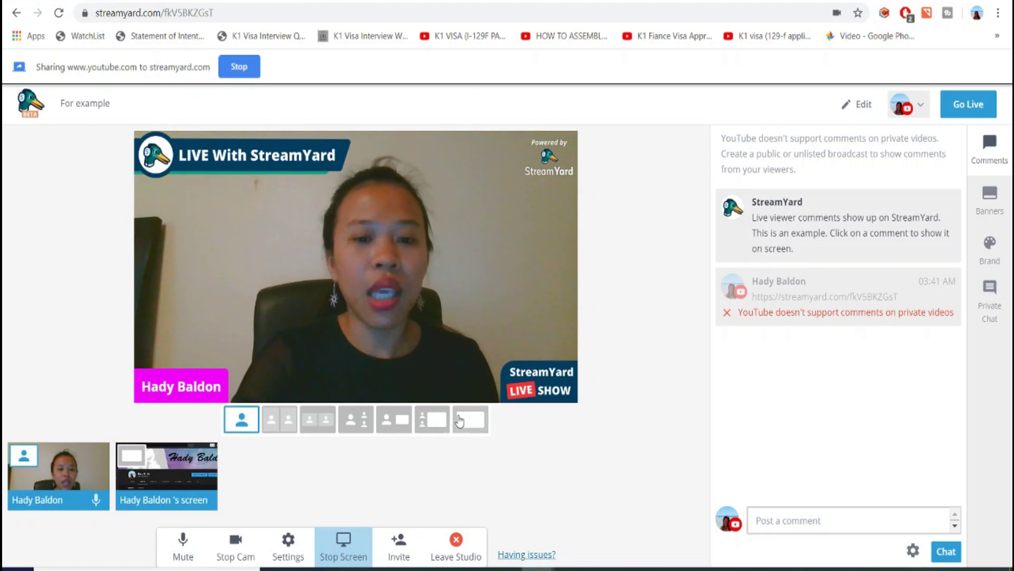
left_click(989, 198)
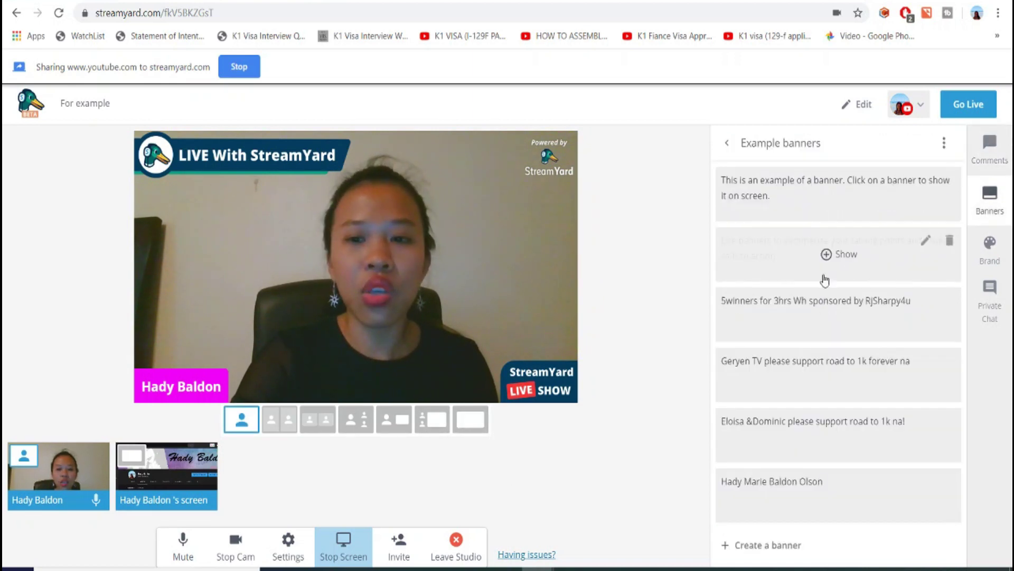
left_click(840, 494)
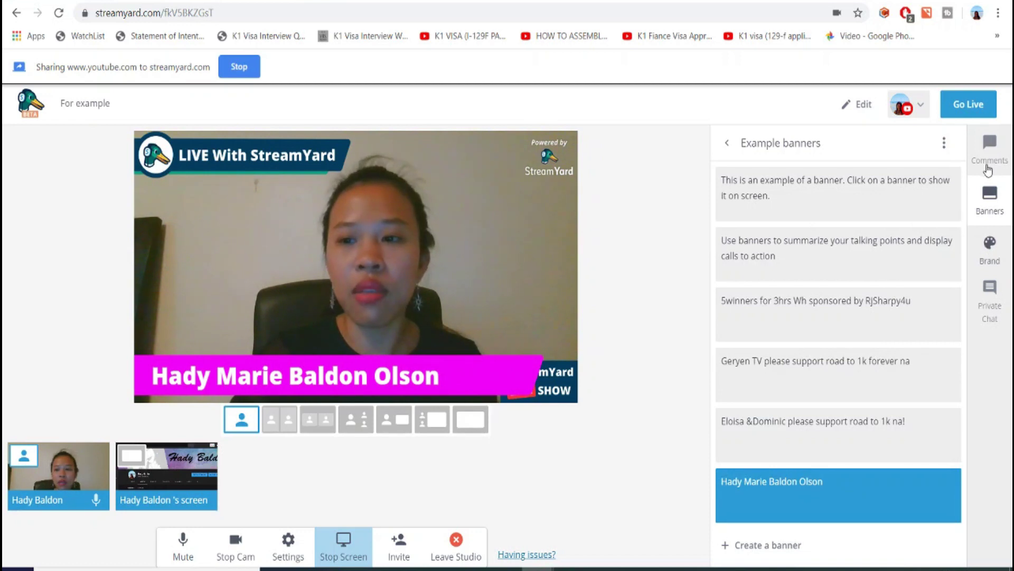
left_click(990, 144)
left_click(991, 256)
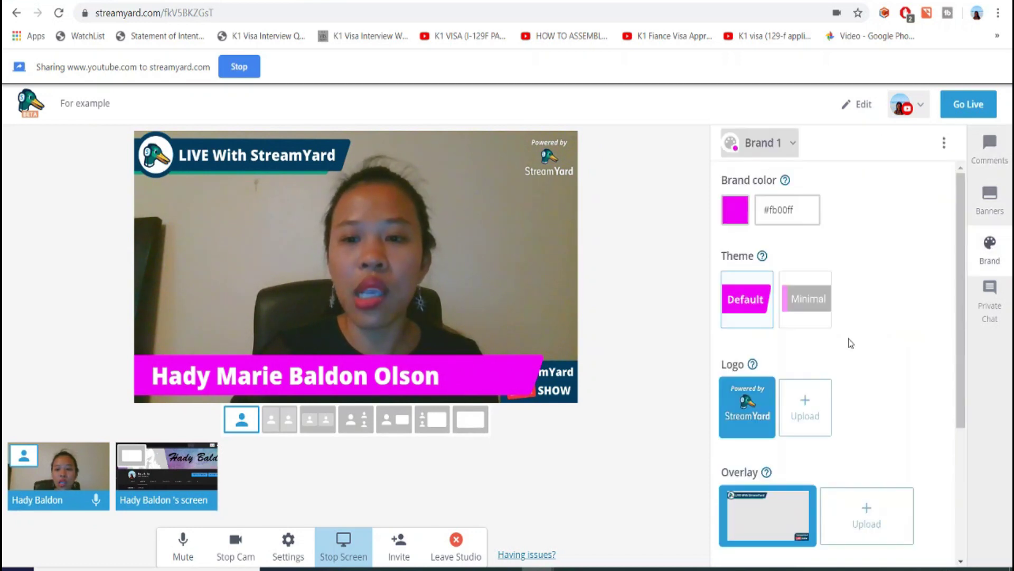
Set the brand colour to blue #3400ff, keeping the Default banner theme
left_click(738, 221)
left_click(755, 398)
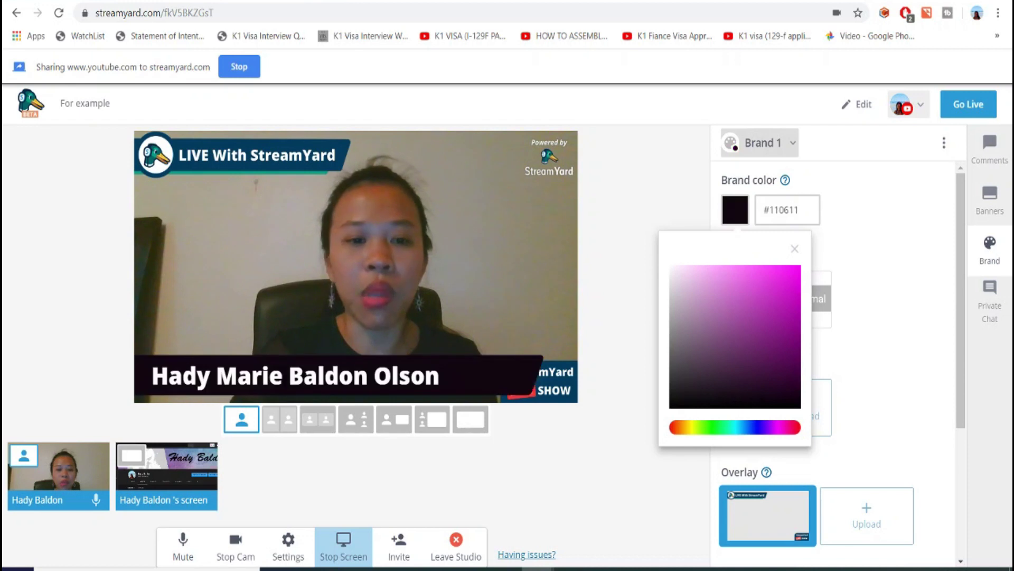
left_click(765, 427)
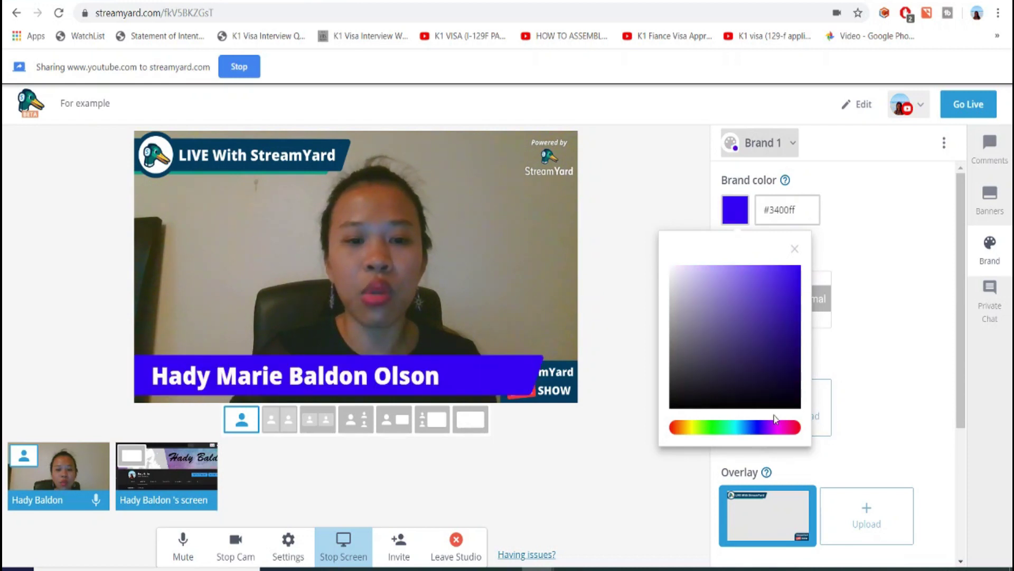
left_click(898, 229)
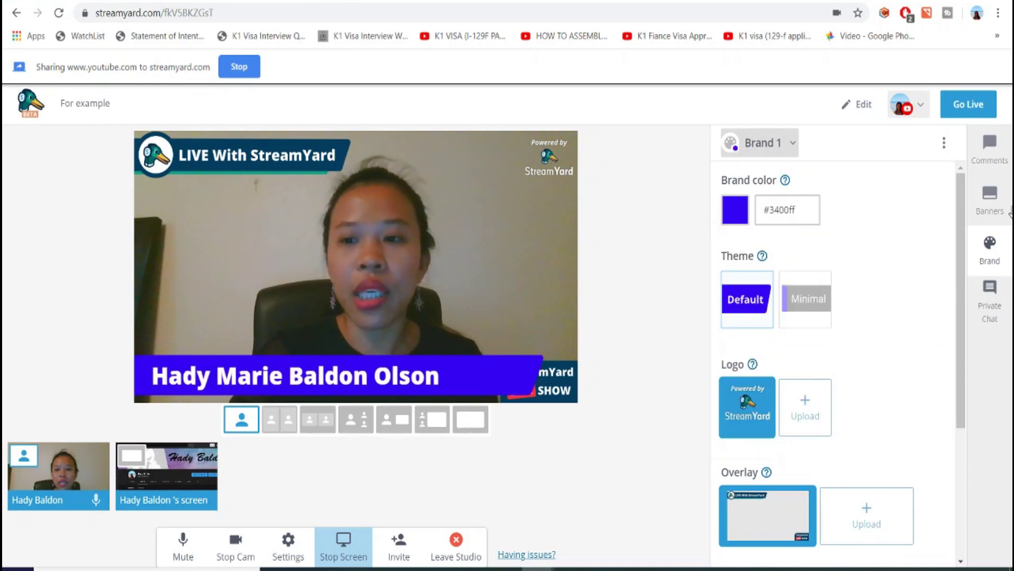
left_click(792, 313)
left_click(766, 312)
Dismiss the logo upgrade prompt and turn off the studio background
scroll(788, 379, "down", 1)
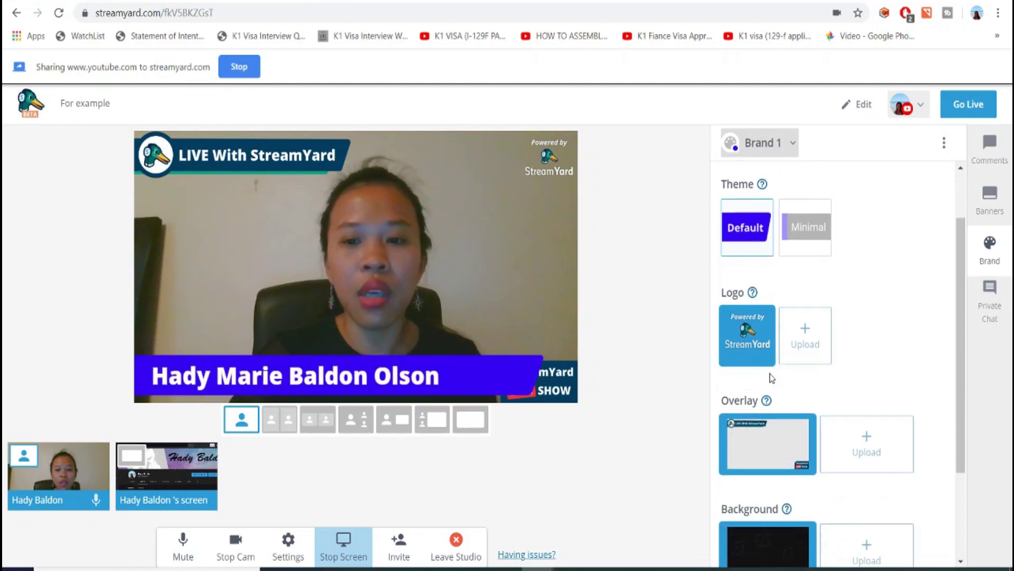
left_click(747, 335)
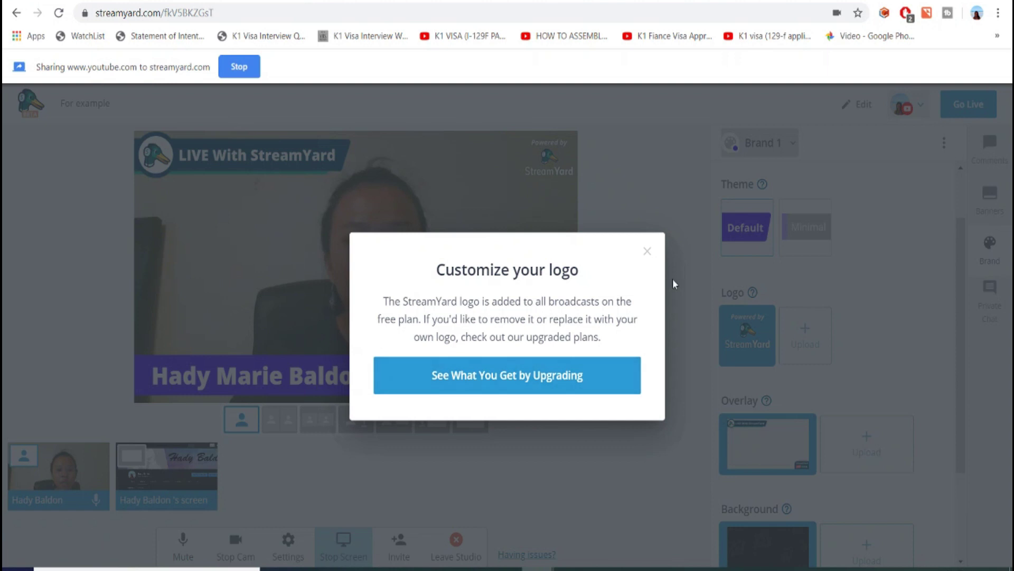
left_click(648, 252)
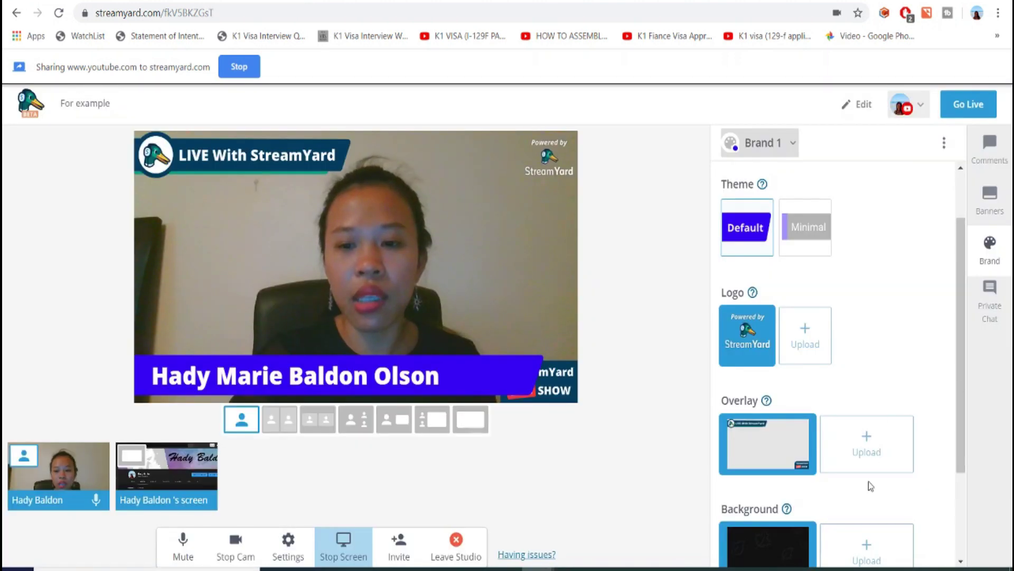
scroll(871, 485, "down", 3)
left_click(767, 425)
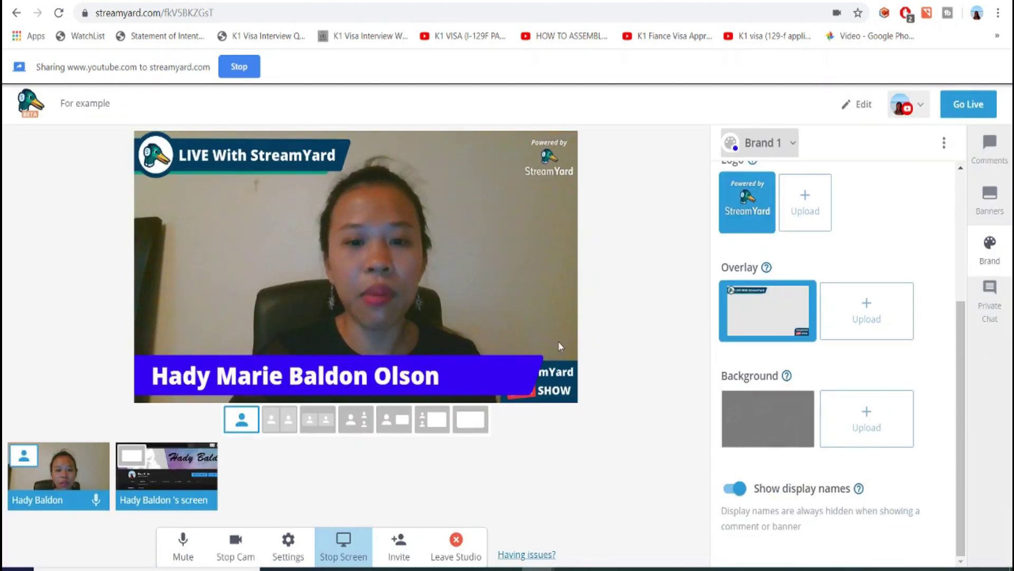
scroll(836, 280, "up", 4)
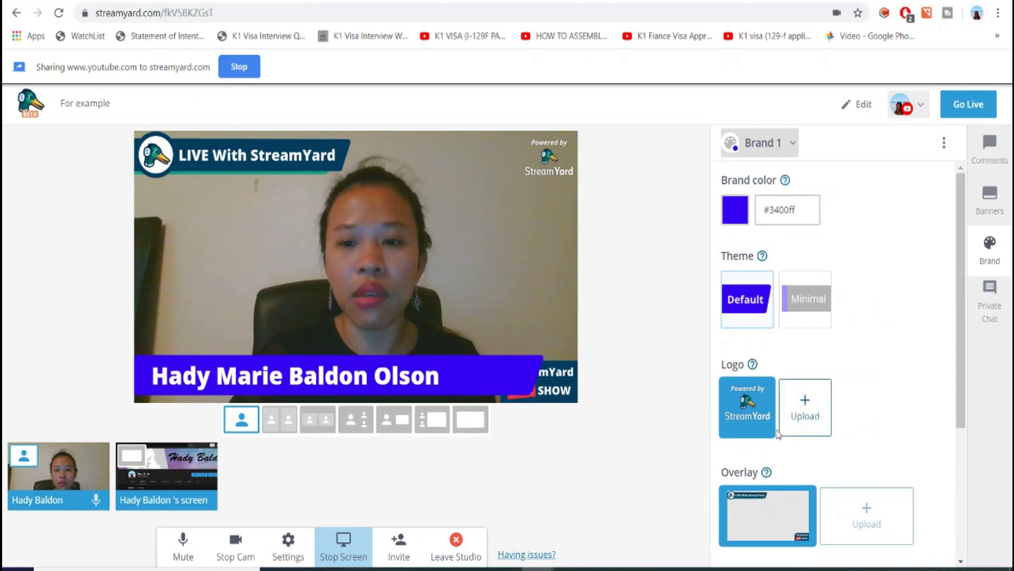
left_click(807, 317)
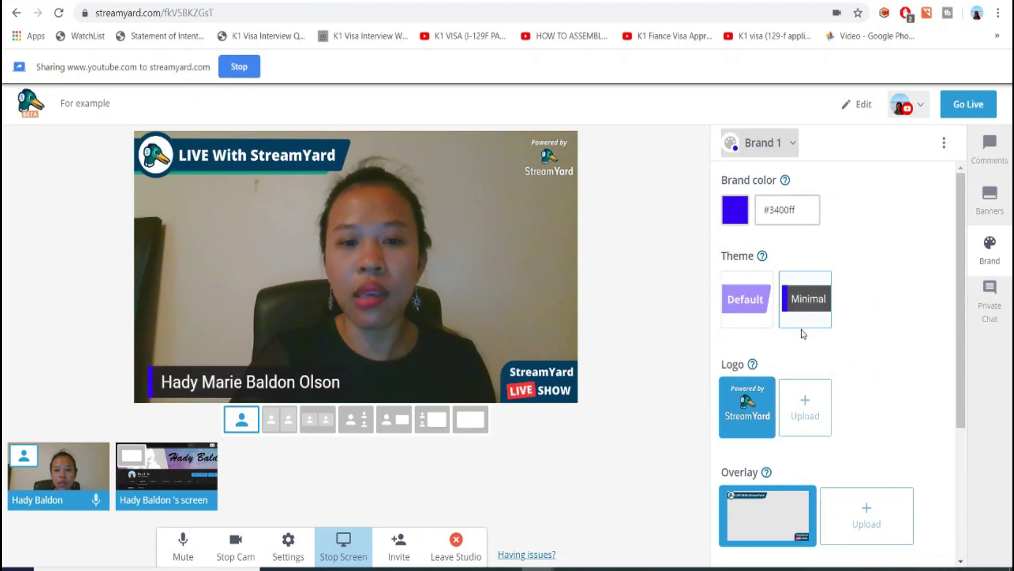
left_click(746, 299)
left_click(765, 415)
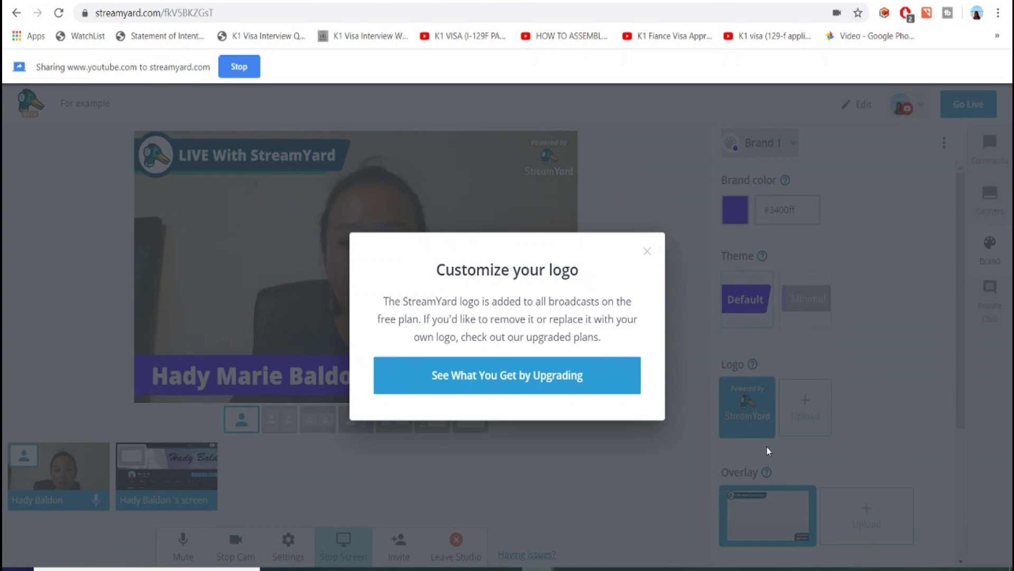
left_click(647, 251)
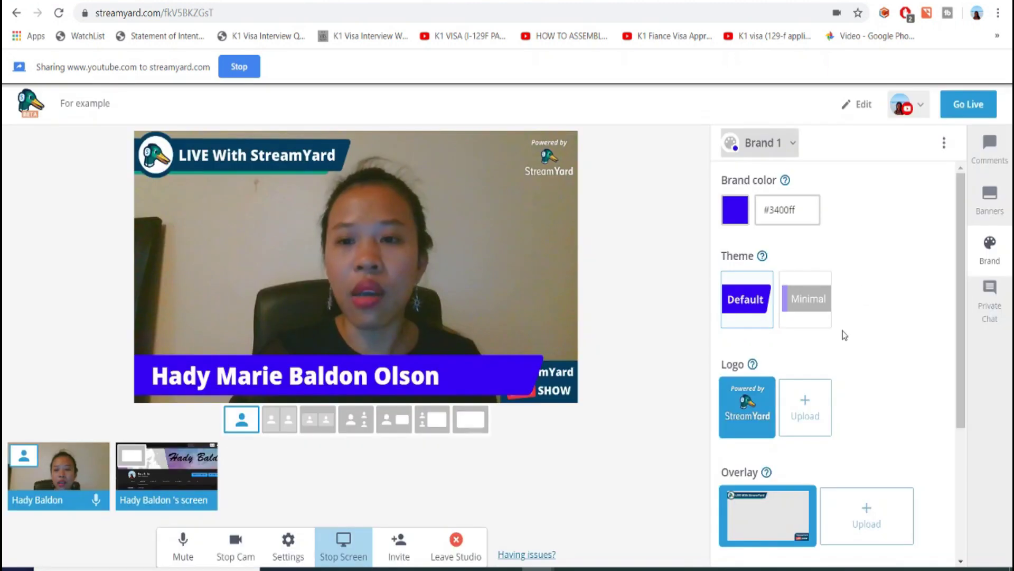
left_click(788, 153)
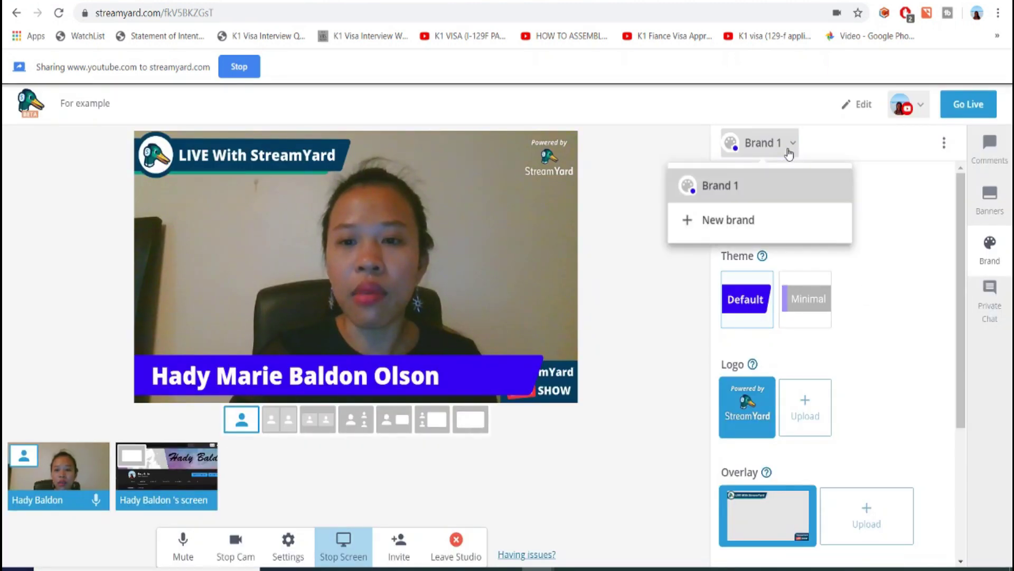
left_click(877, 249)
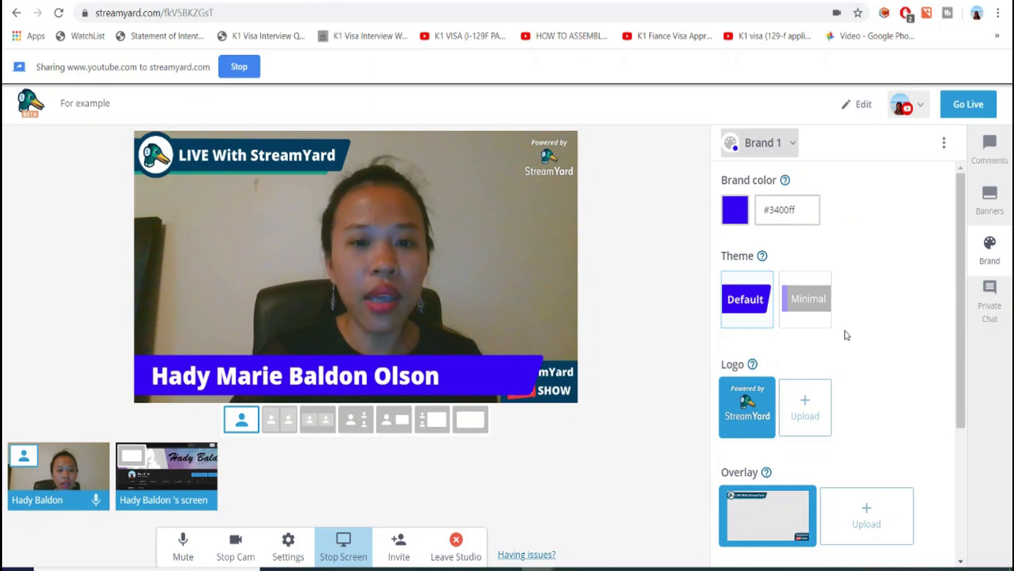
scroll(850, 285, "down", 1)
scroll(826, 380, "down", 2)
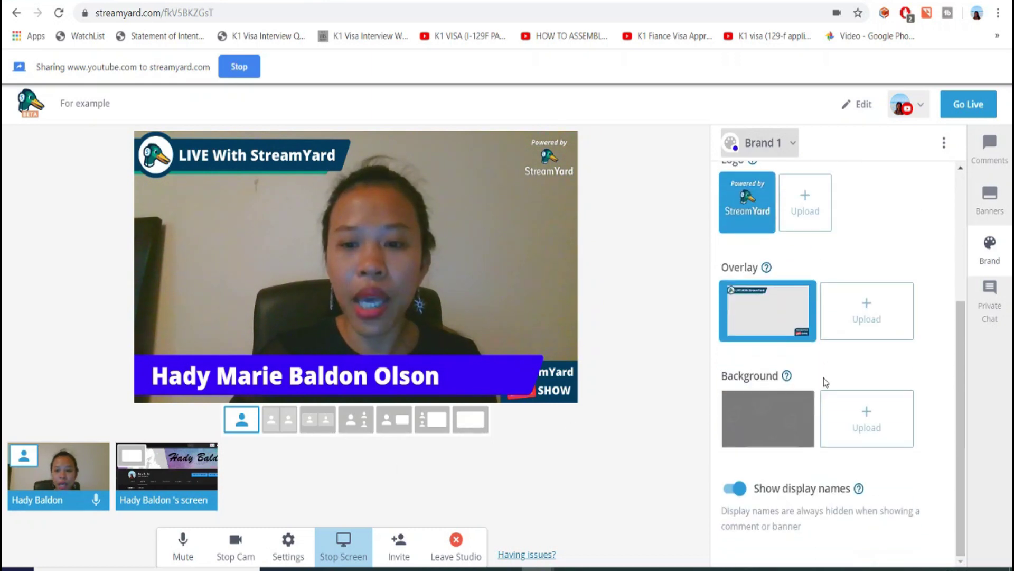
left_click(805, 448)
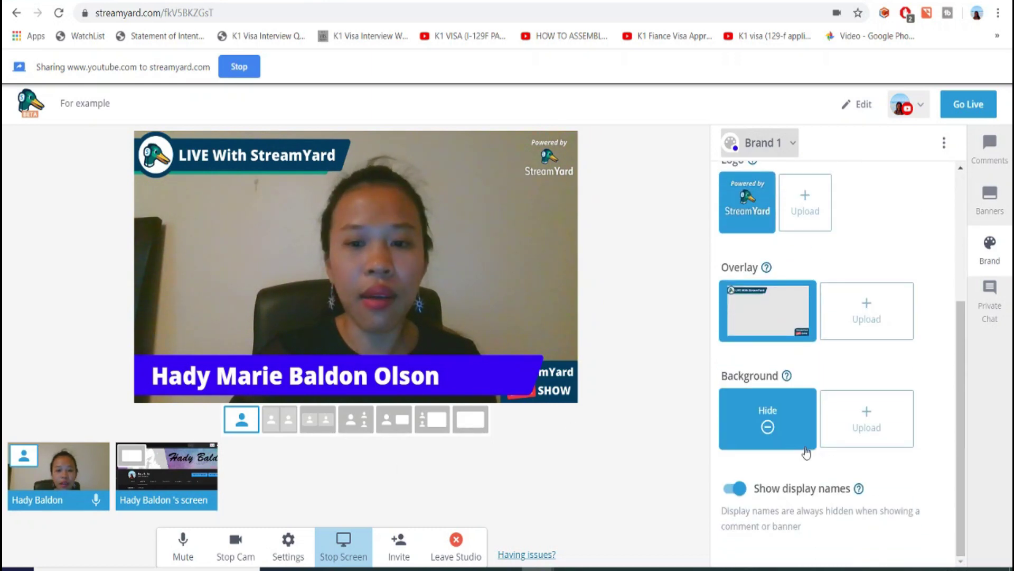
left_click(780, 436)
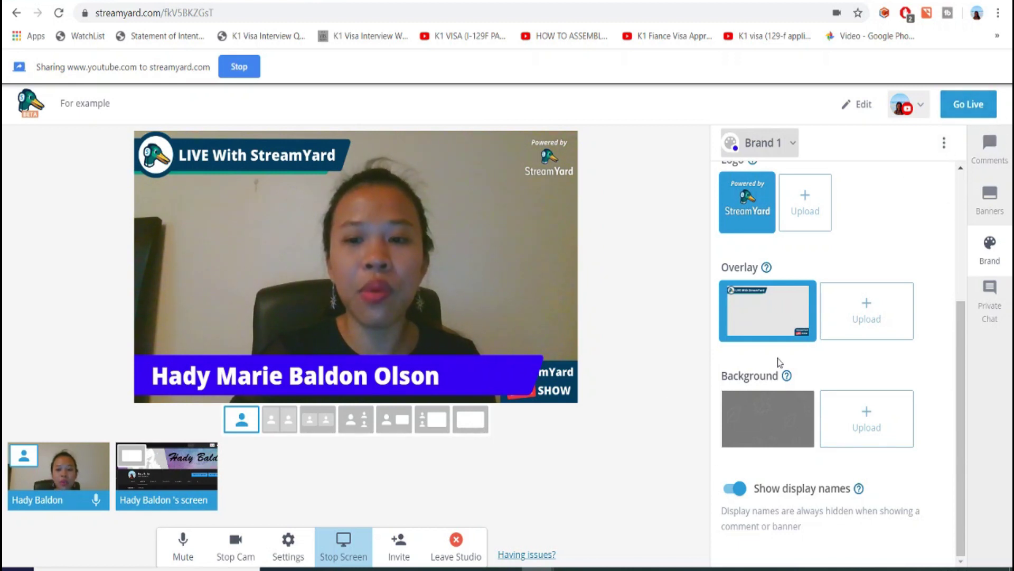
scroll(860, 412, "up", 4)
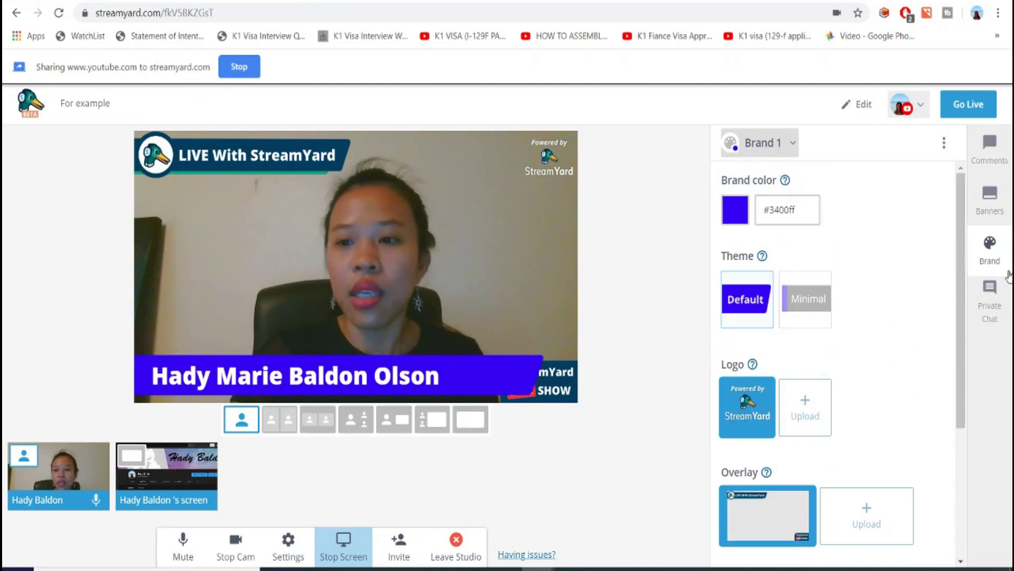